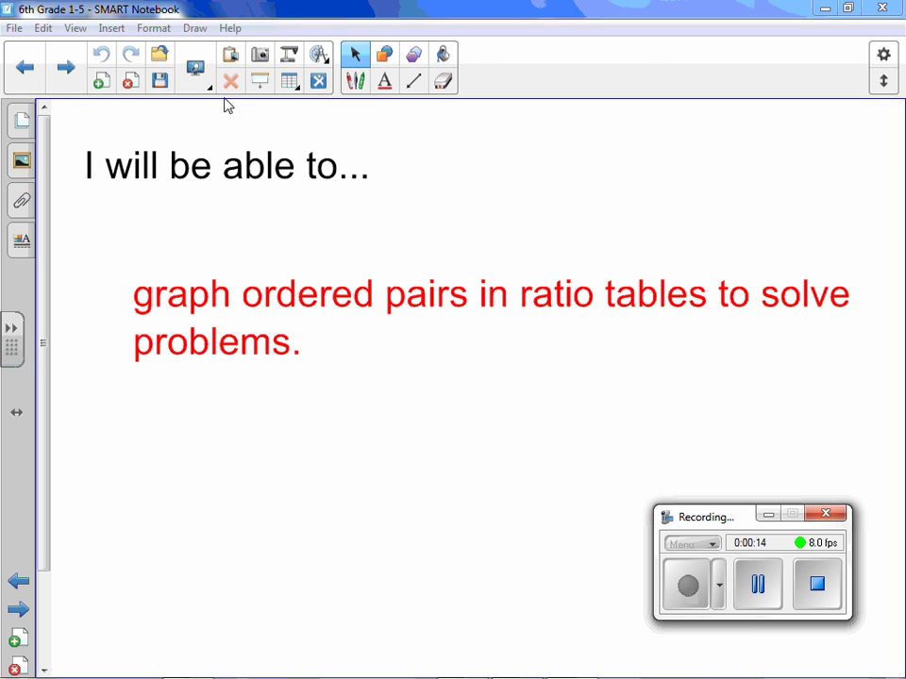
Step: Advance to the Part 1: Graph Ordered Pairs slide and switch to pen ink
click(66, 68)
click(357, 83)
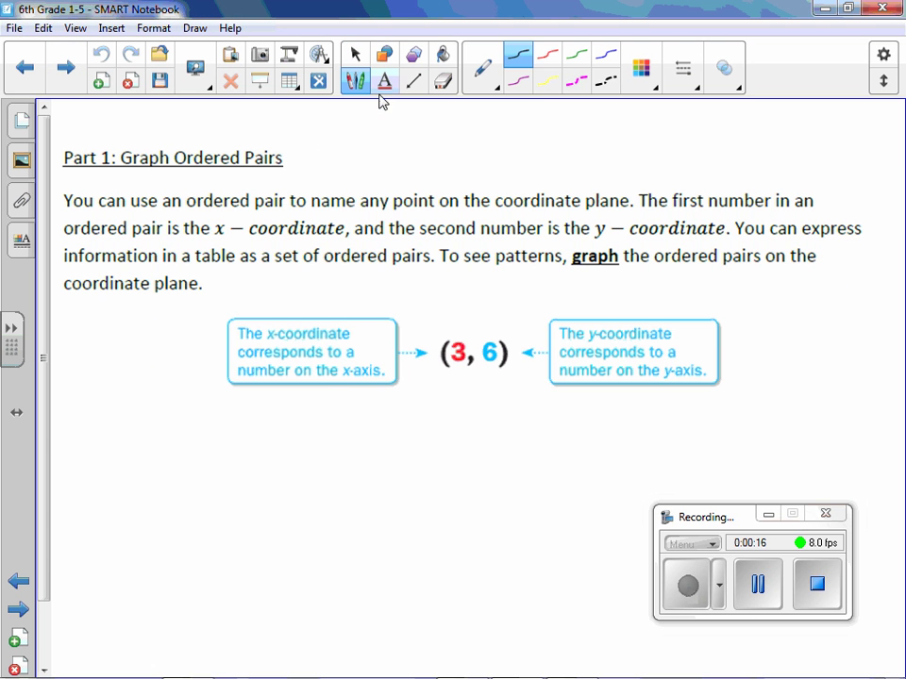
Step: Underline the x and y of the coordinate terms and the 3 and 6 of (3, 6) in magenta
click(520, 85)
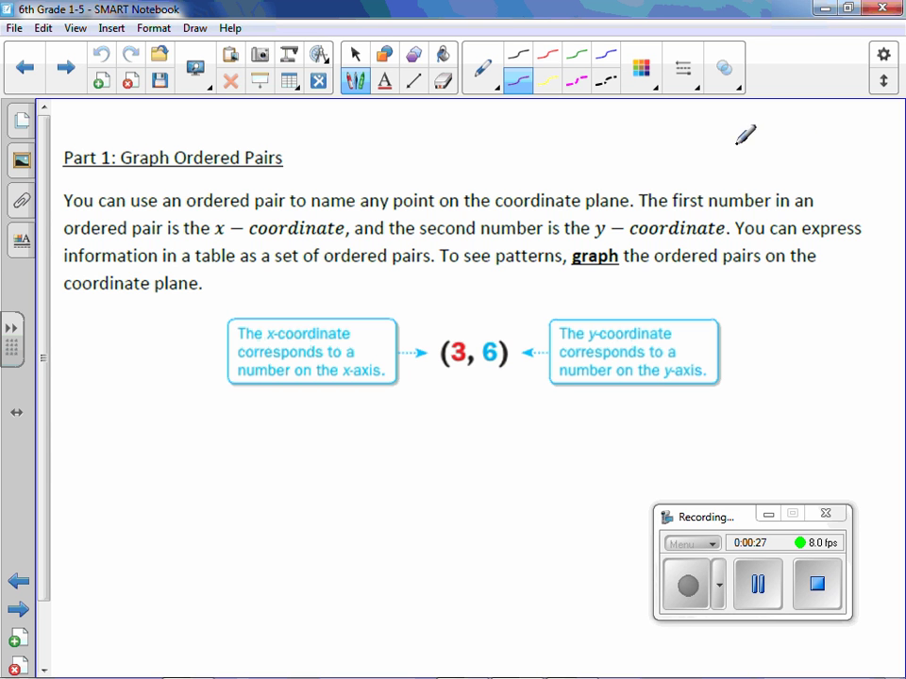
drag(212, 241, 231, 241)
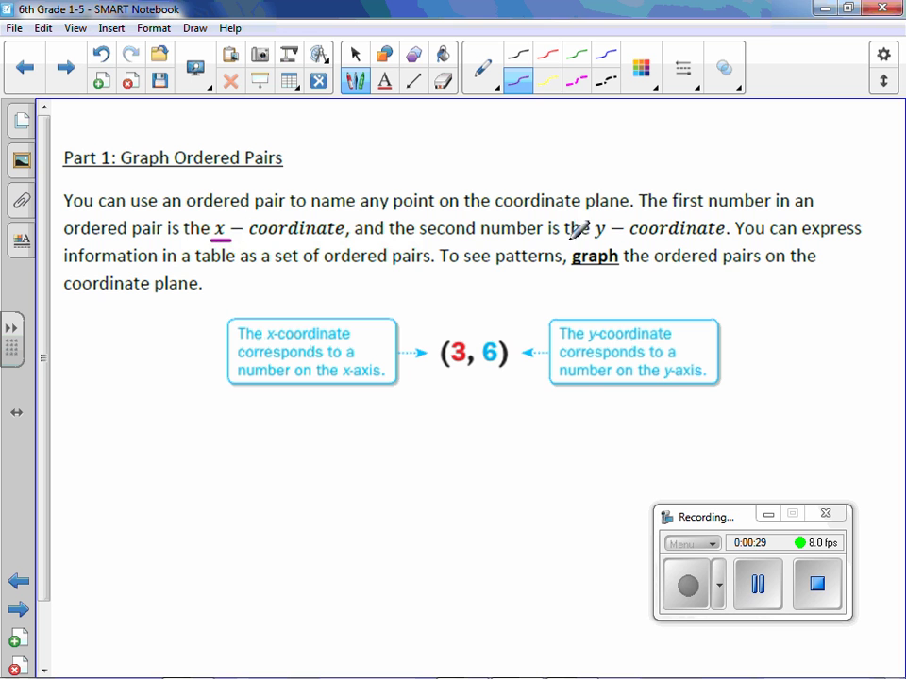
drag(594, 242, 608, 242)
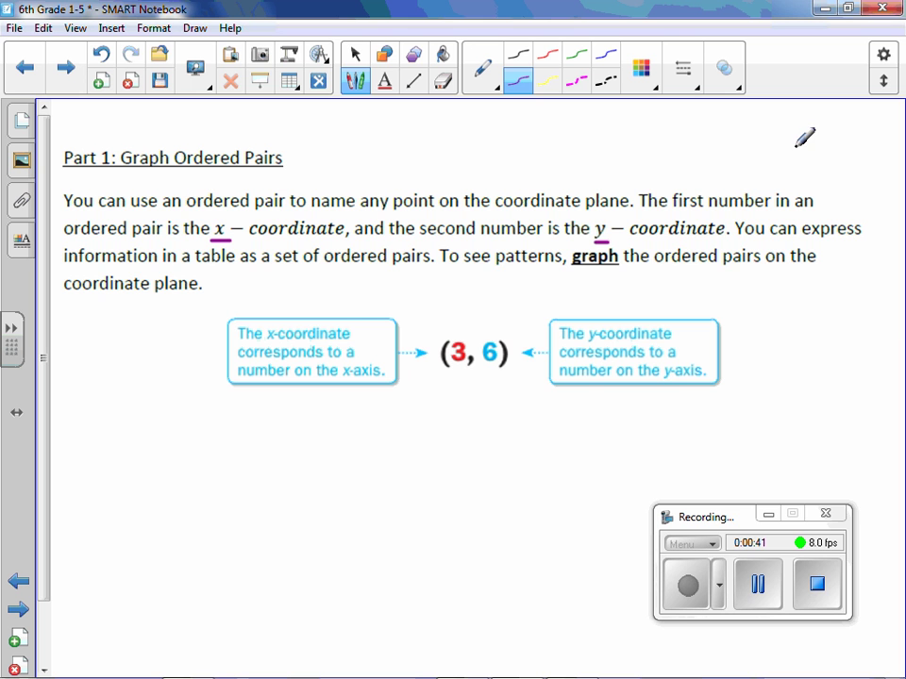
drag(450, 371, 497, 370)
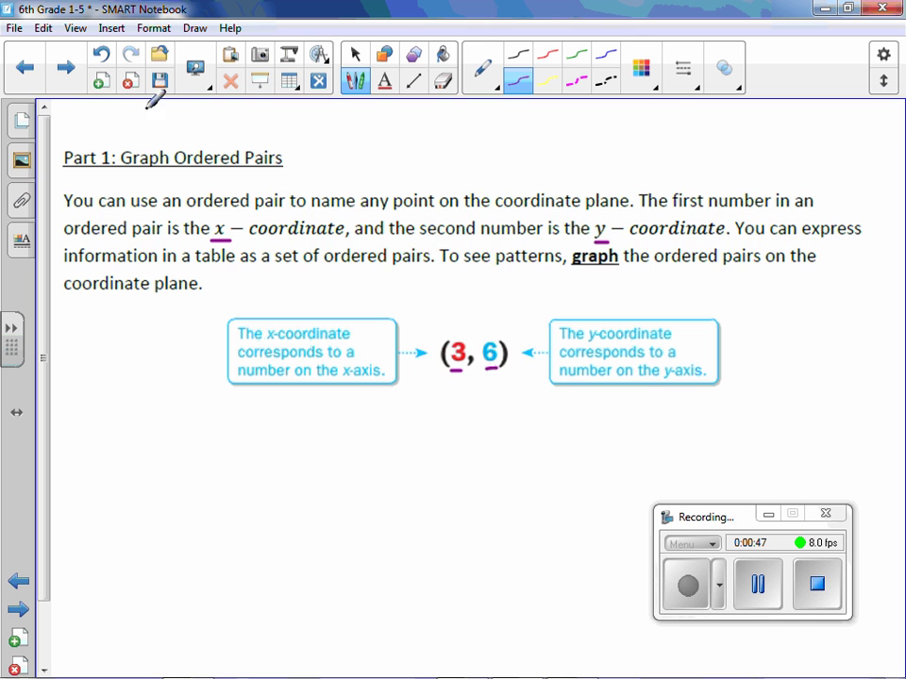
click(65, 67)
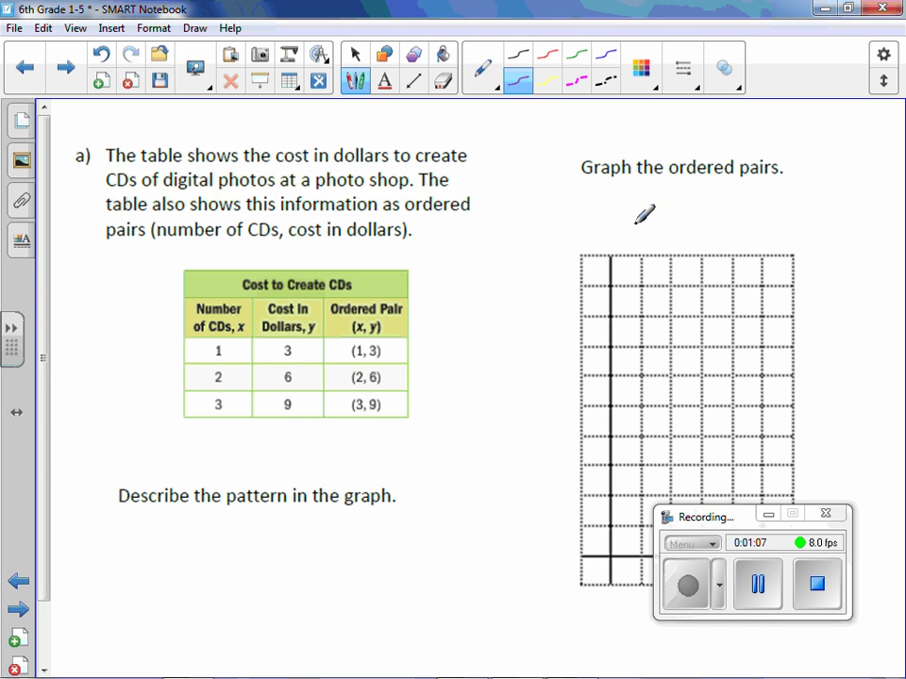
Step: Leave pen mode on the CD cost page by choosing the Select tool
click(355, 56)
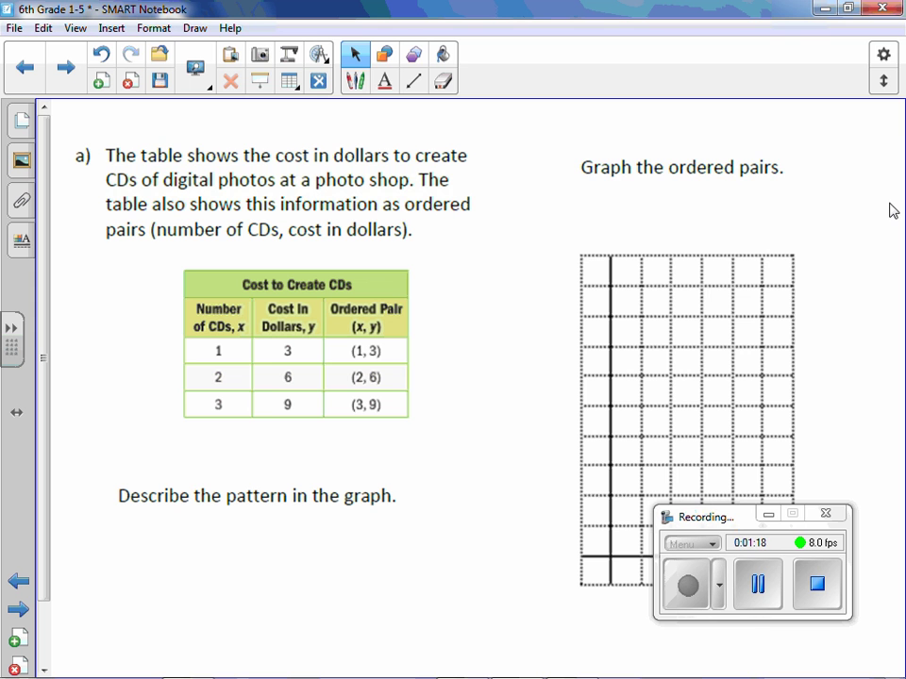
Step: Title the grid 'Cost to Create CDs' in a smaller font on one line, centred above it
text(Cost to Cr)
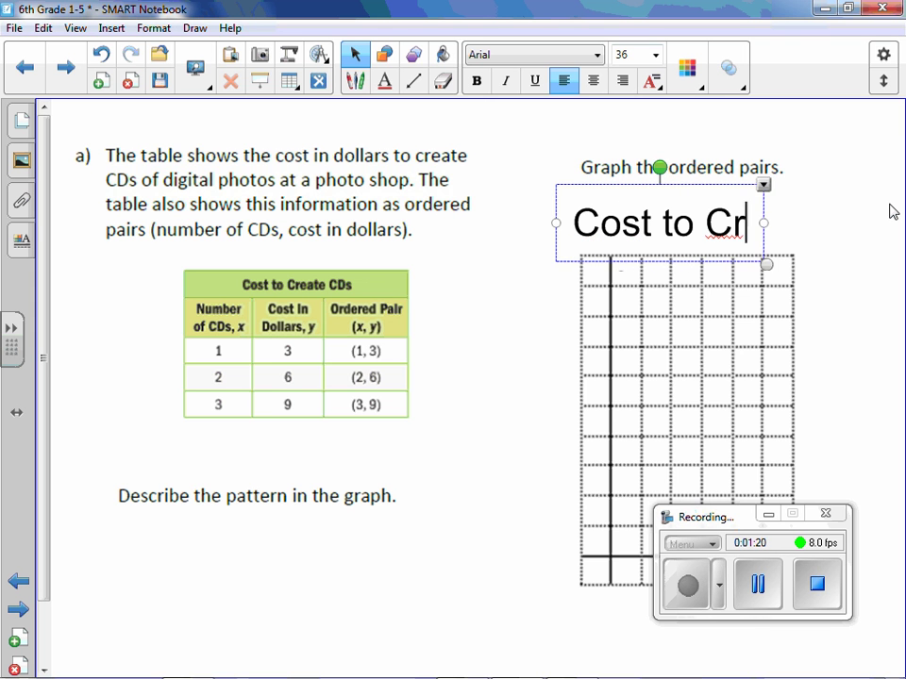
text(eate Cd)
key(BackSpace)
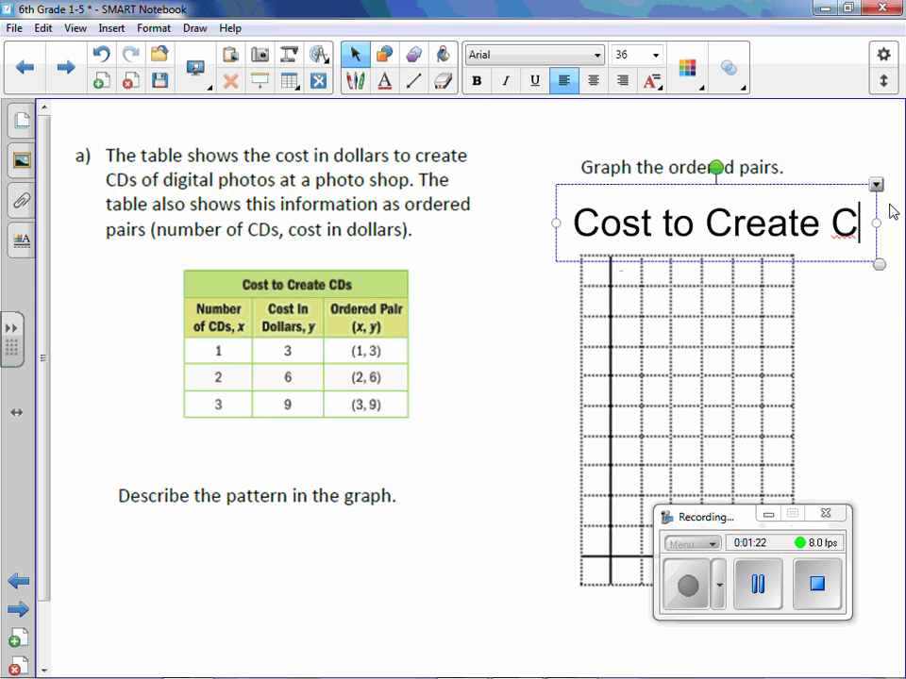
text(Ds)
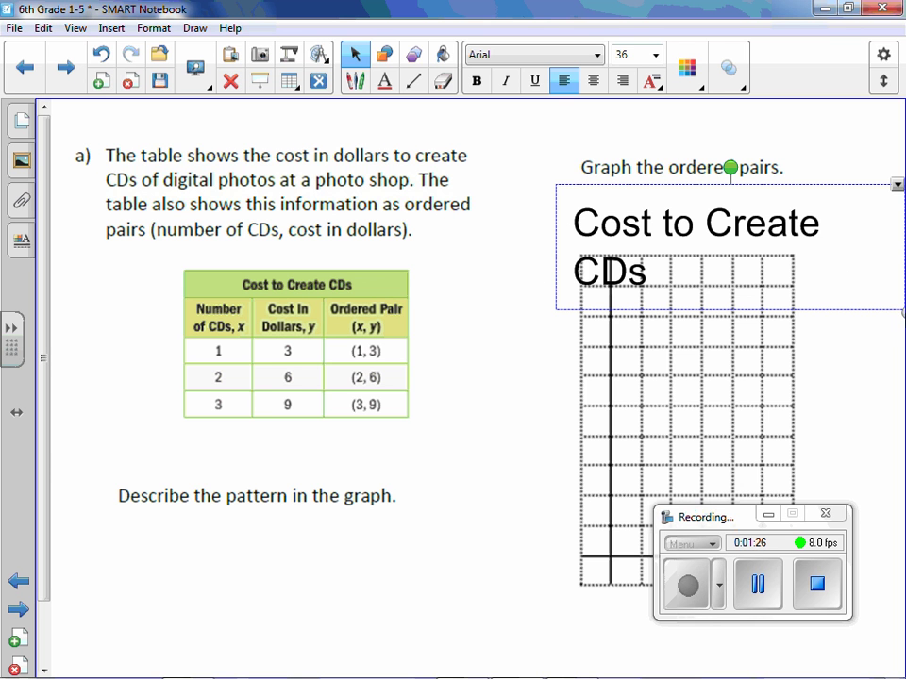
drag(899, 304, 813, 235)
click(741, 233)
click(692, 214)
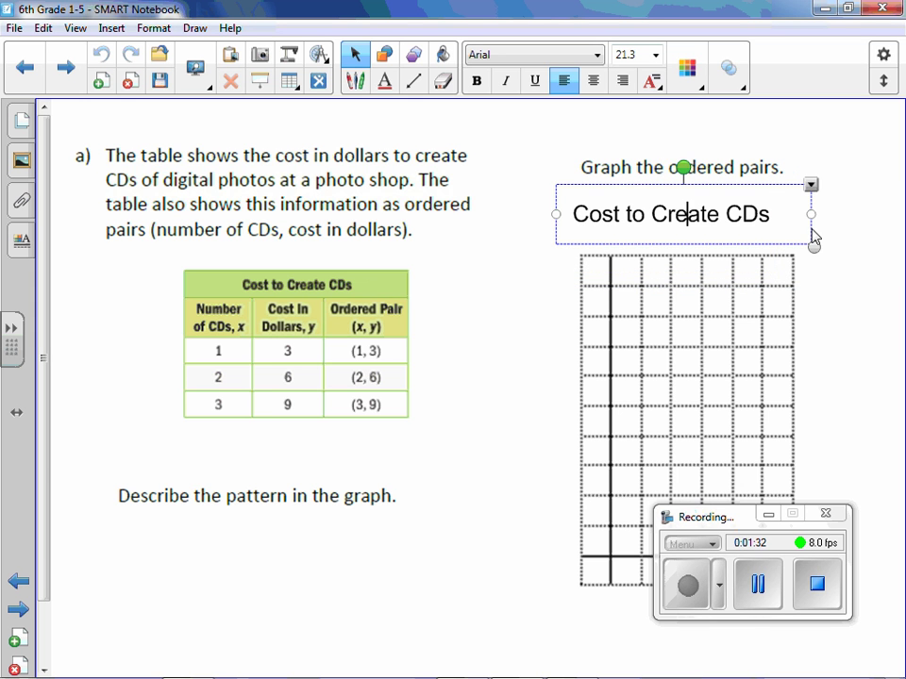
click(529, 229)
drag(633, 222, 653, 215)
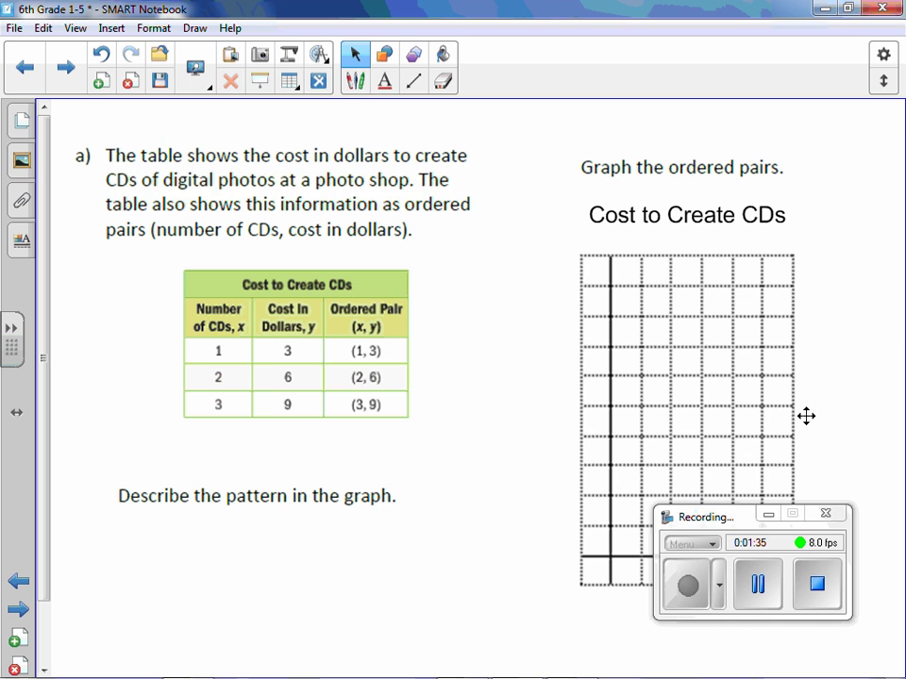
drag(740, 519, 350, 142)
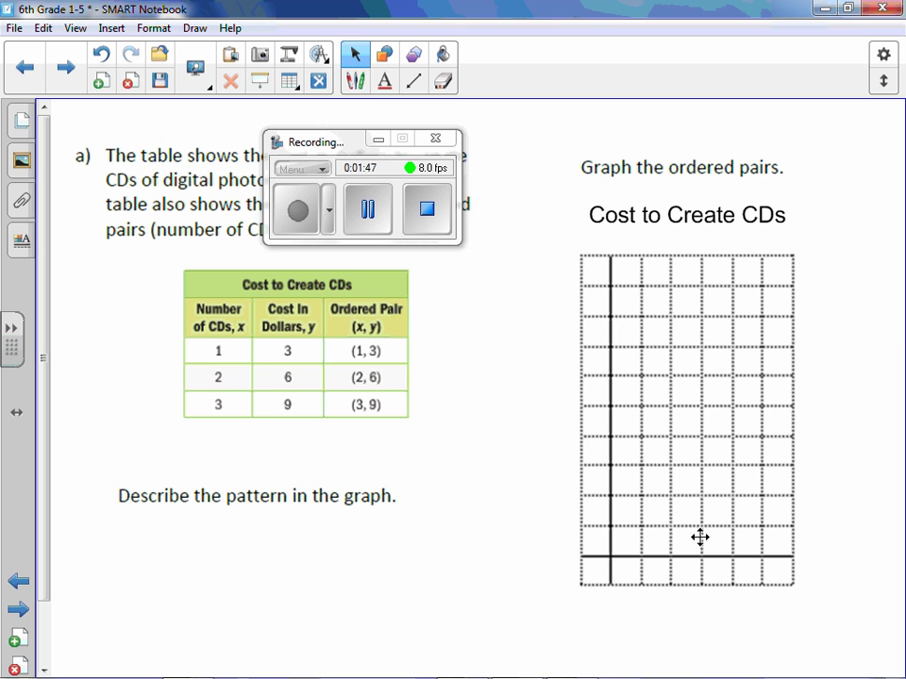
Step: Add a 'Number of CDs' label sized to one line just beneath the grid
text(Number of CDs)
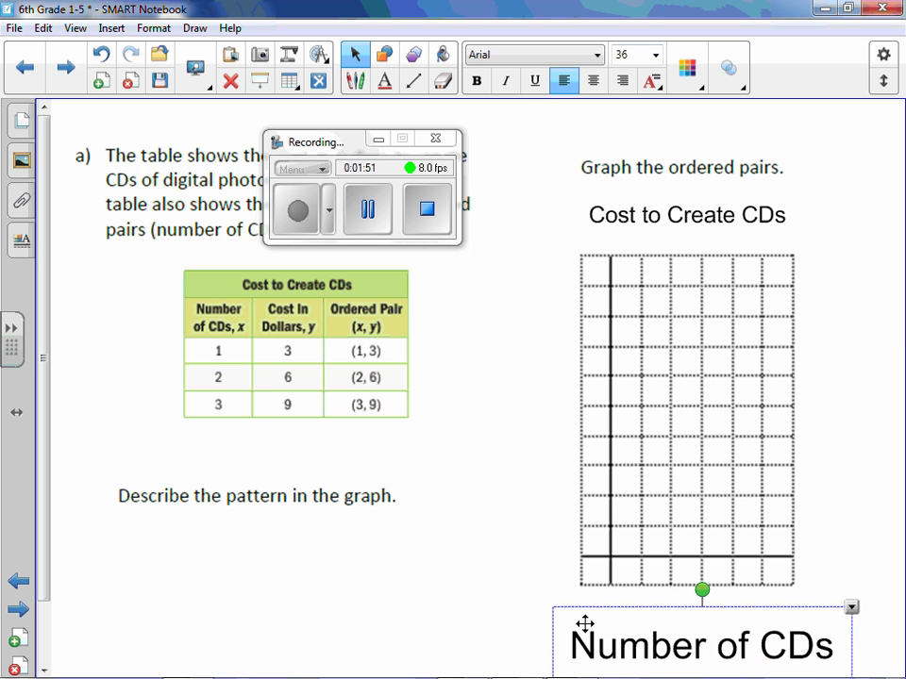
drag(585, 624, 580, 591)
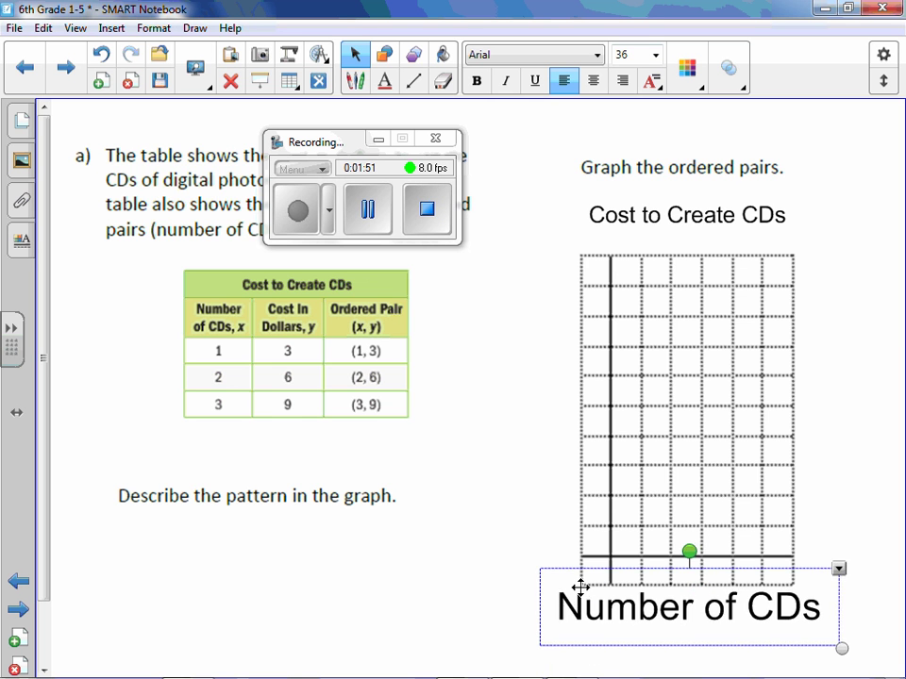
drag(838, 639, 775, 631)
drag(694, 607, 724, 620)
click(860, 564)
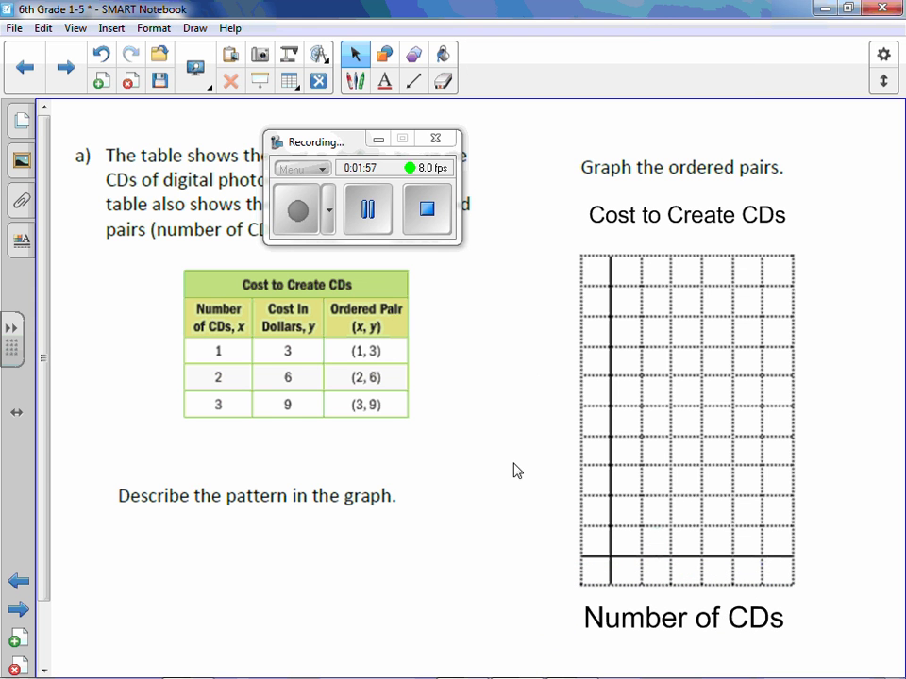
click(655, 613)
click(873, 548)
Step: Append ', x' so the horizontal axis label reads 'Number of CDs, x'
click(777, 617)
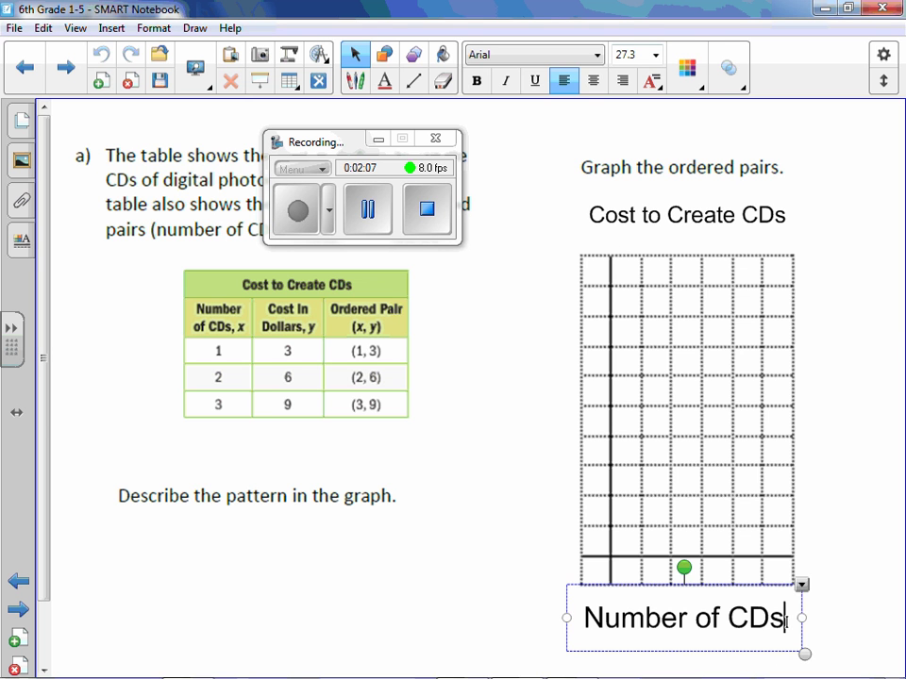
text(, x)
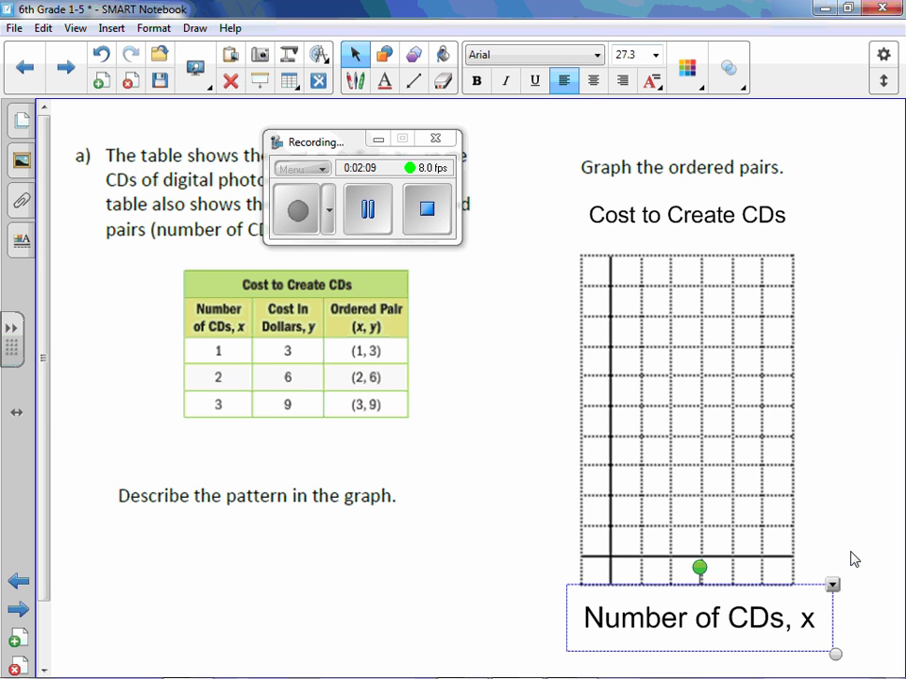
click(854, 559)
click(439, 414)
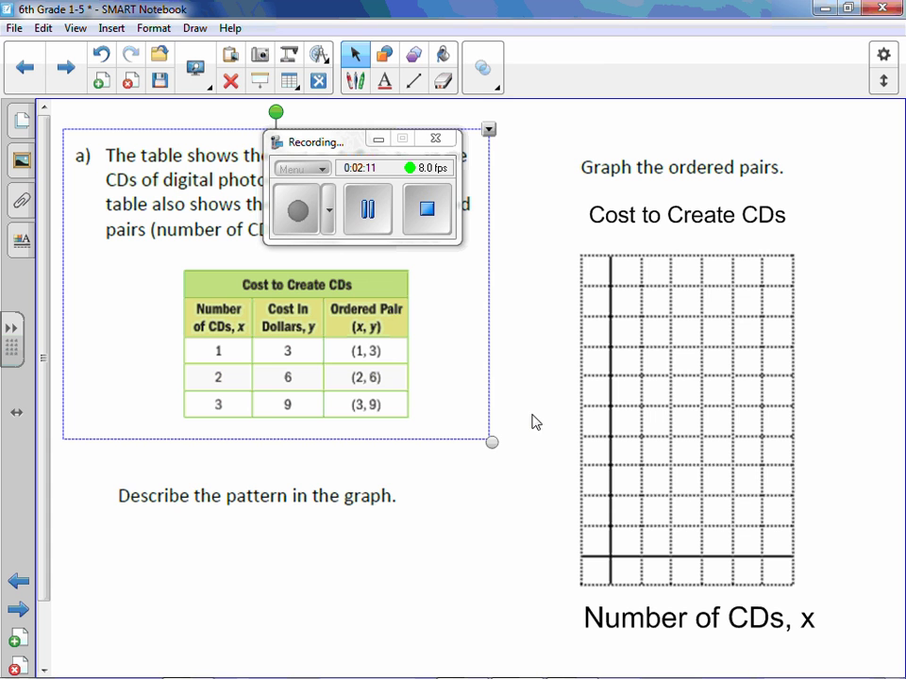
Step: Add a 'Cost in Dollars, y' label rotated vertically beside the grid's y-axis
click(441, 476)
text(Cost)
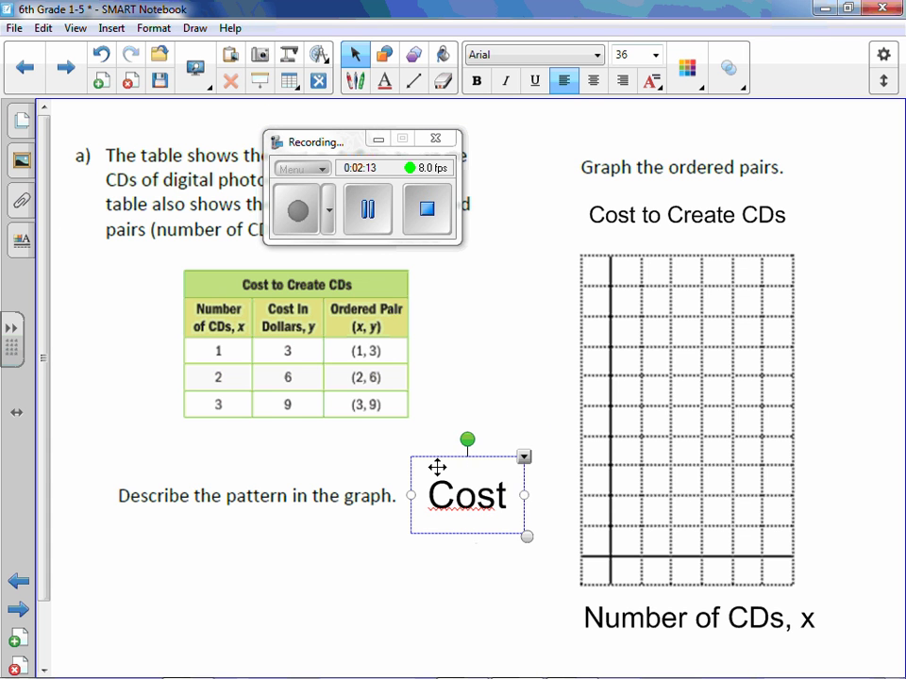
text( in )
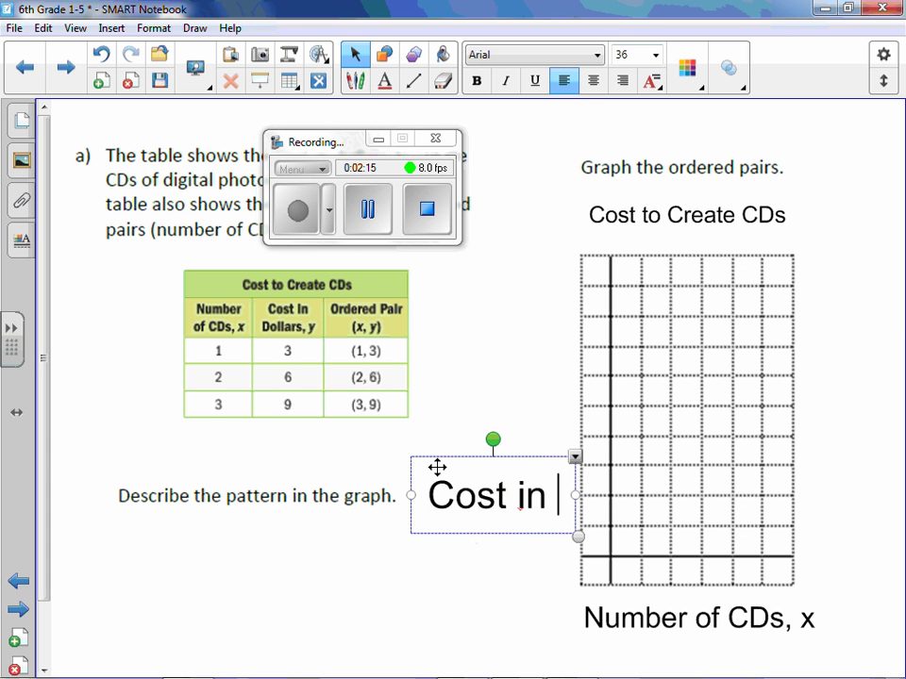
text(Dollars, y)
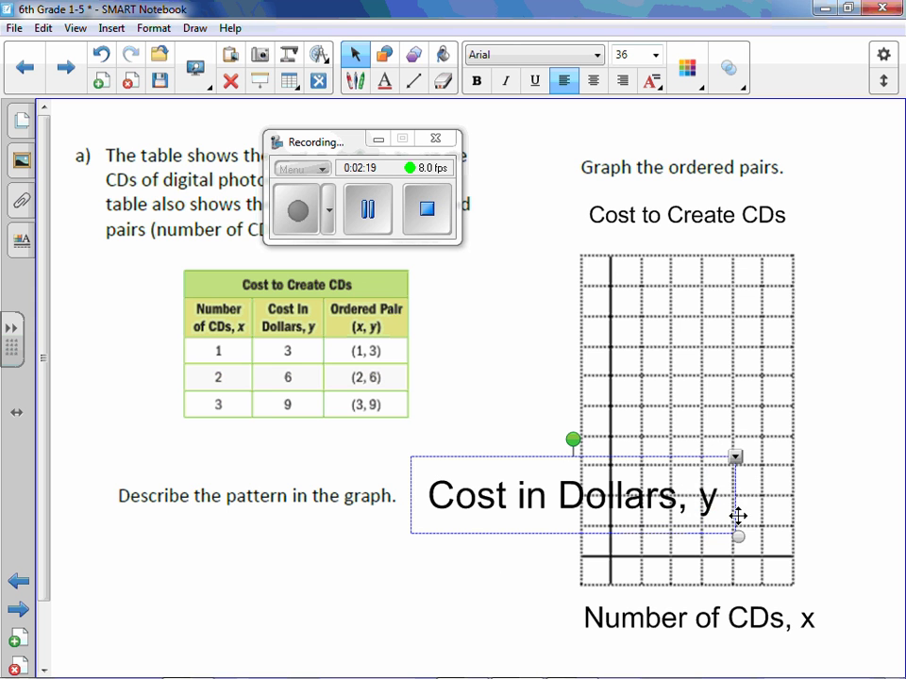
drag(738, 534, 692, 505)
drag(525, 439, 461, 497)
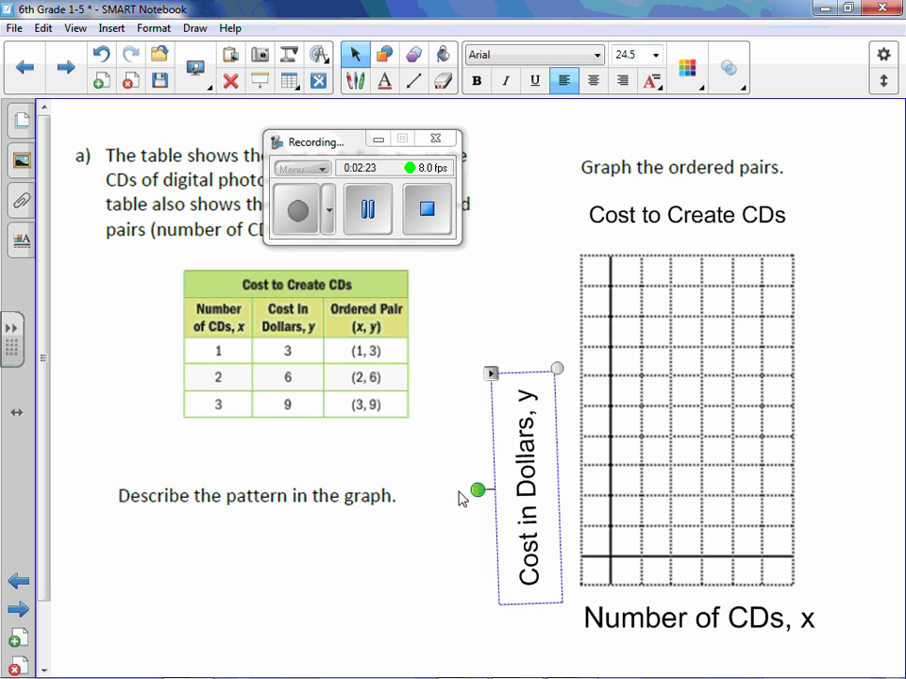
drag(529, 521, 541, 459)
click(529, 626)
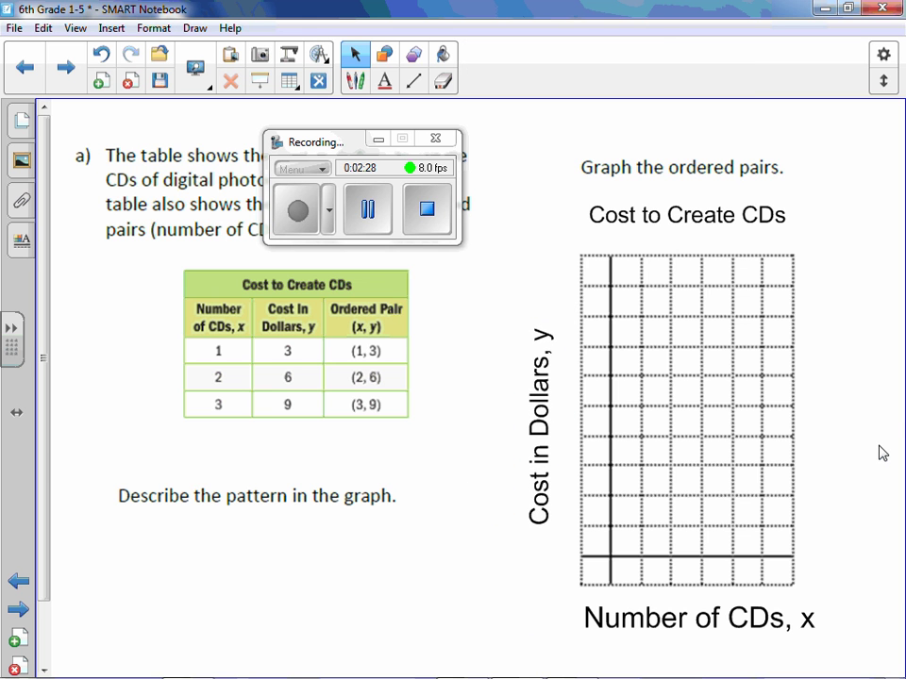
click(356, 80)
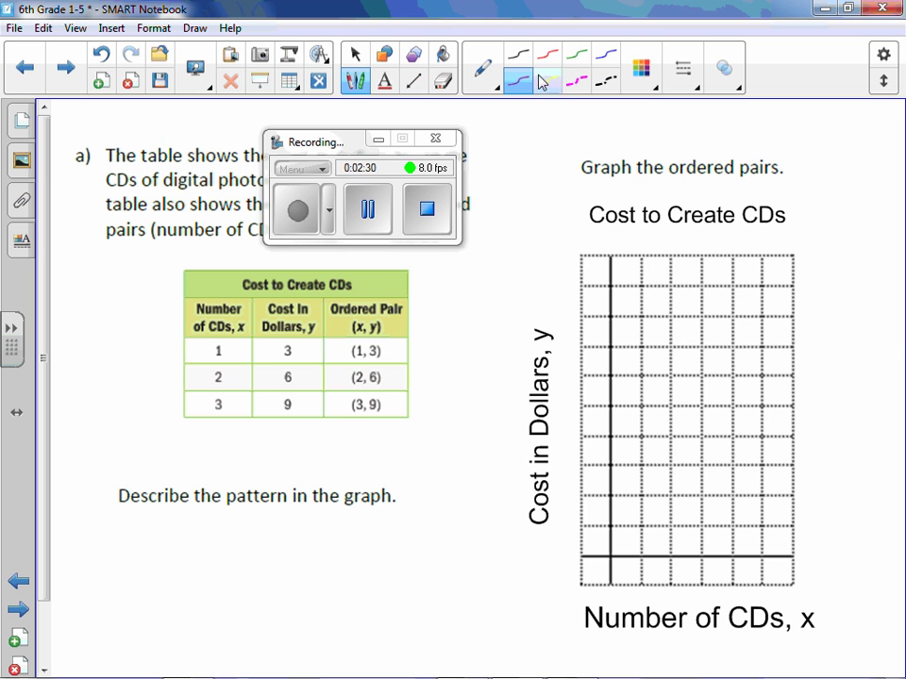
Step: Handwrite 1–5 along the x-axis, number the y-axis upward, and mark the axis ends x and y
click(518, 87)
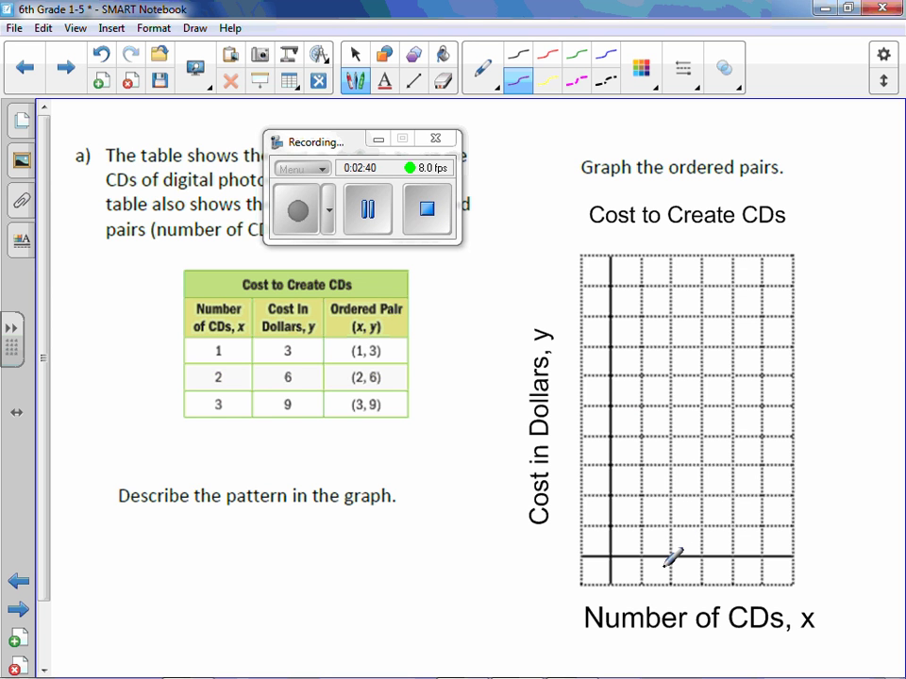
mouse_move(666, 565)
mouse_down()
mouse_move(680, 577)
mouse_move(739, 579)
mouse_move(765, 569)
mouse_up()
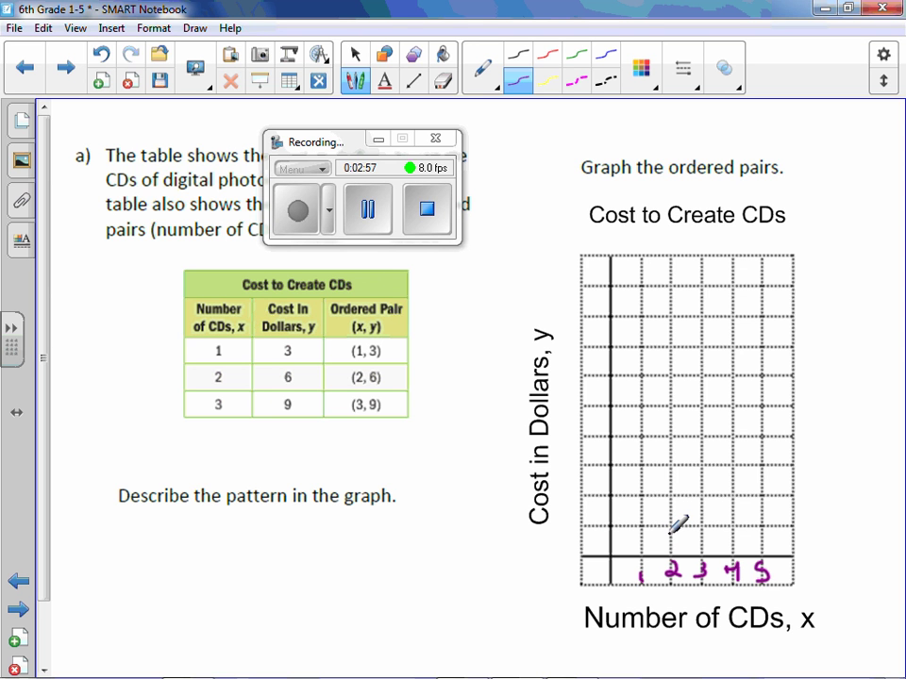
drag(596, 525, 600, 532)
drag(589, 485, 611, 506)
mouse_move(593, 449)
mouse_down()
mouse_move(591, 408)
mouse_move(606, 416)
mouse_move(594, 418)
mouse_move(590, 383)
mouse_move(600, 350)
mouse_up()
mouse_move(598, 294)
mouse_down()
mouse_move(609, 300)
mouse_move(609, 271)
mouse_move(595, 259)
mouse_move(602, 247)
mouse_up()
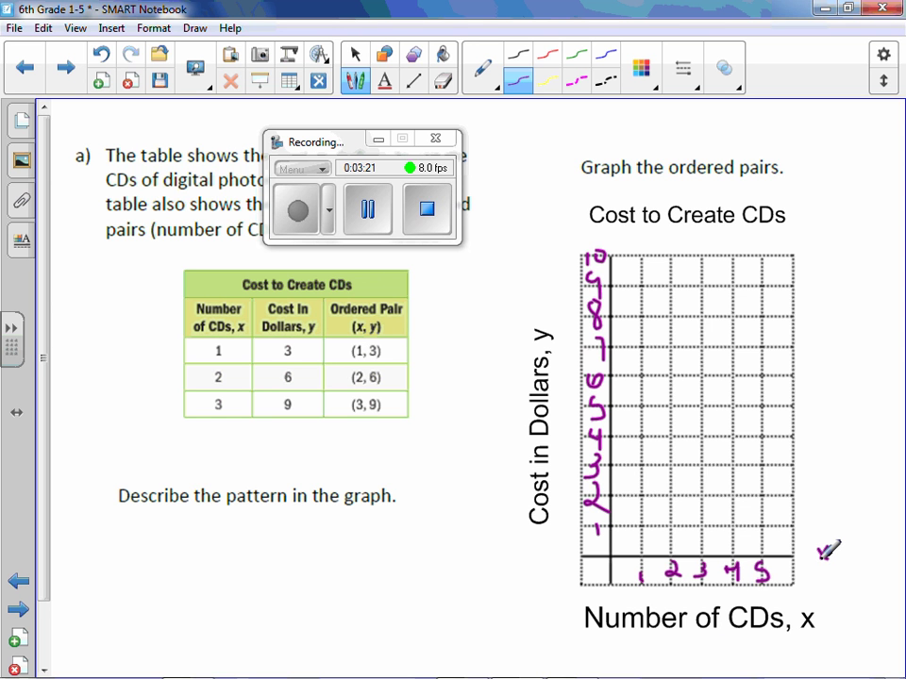
drag(827, 547, 818, 561)
drag(619, 236, 630, 241)
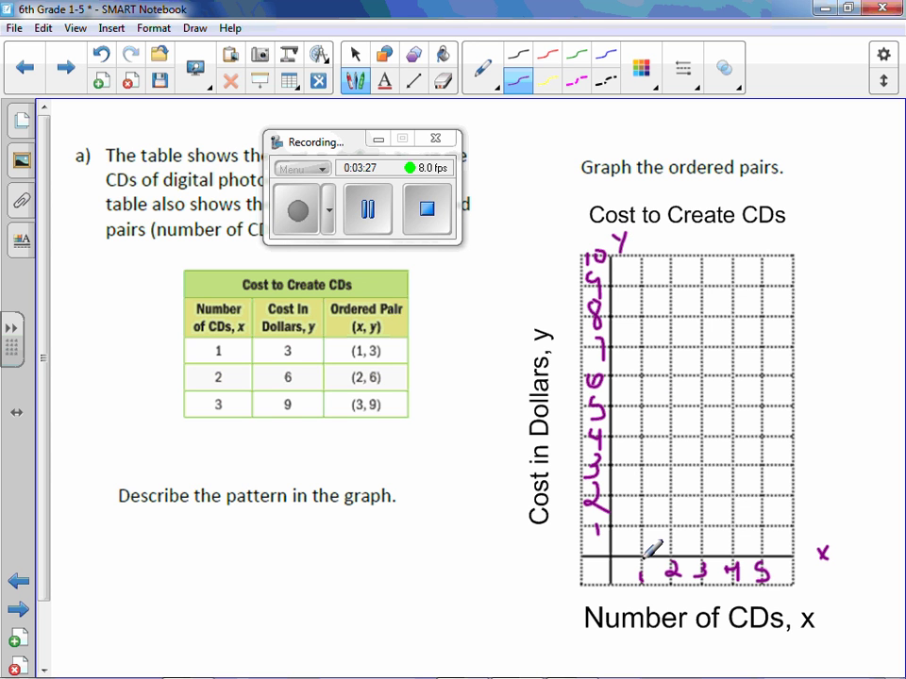
Step: Plot ink dots at (1, 3), (2, 6) and (3, 9) on the CD cost grid
click(642, 464)
click(672, 374)
click(702, 286)
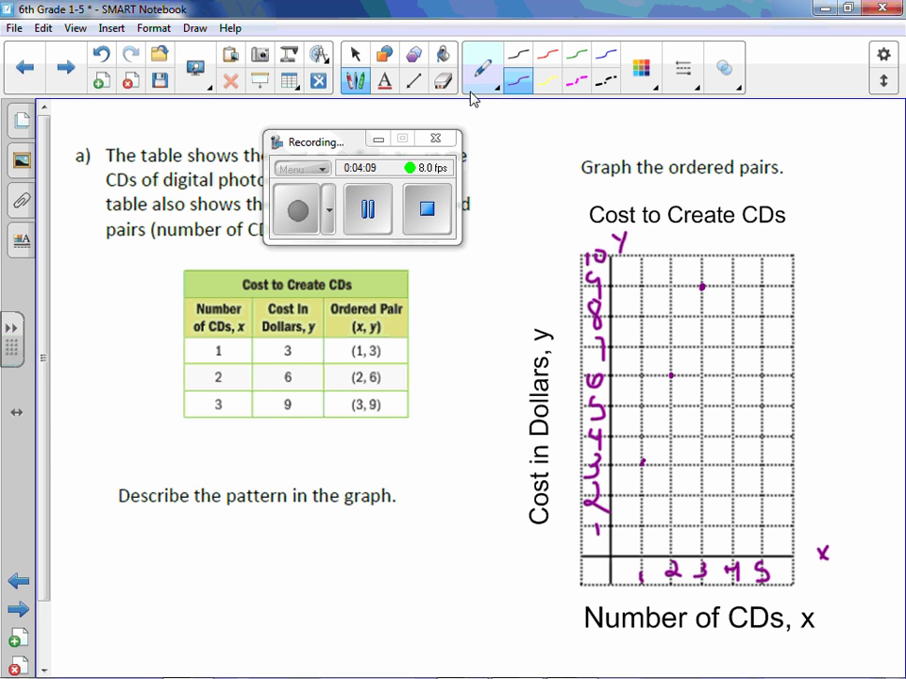
click(355, 54)
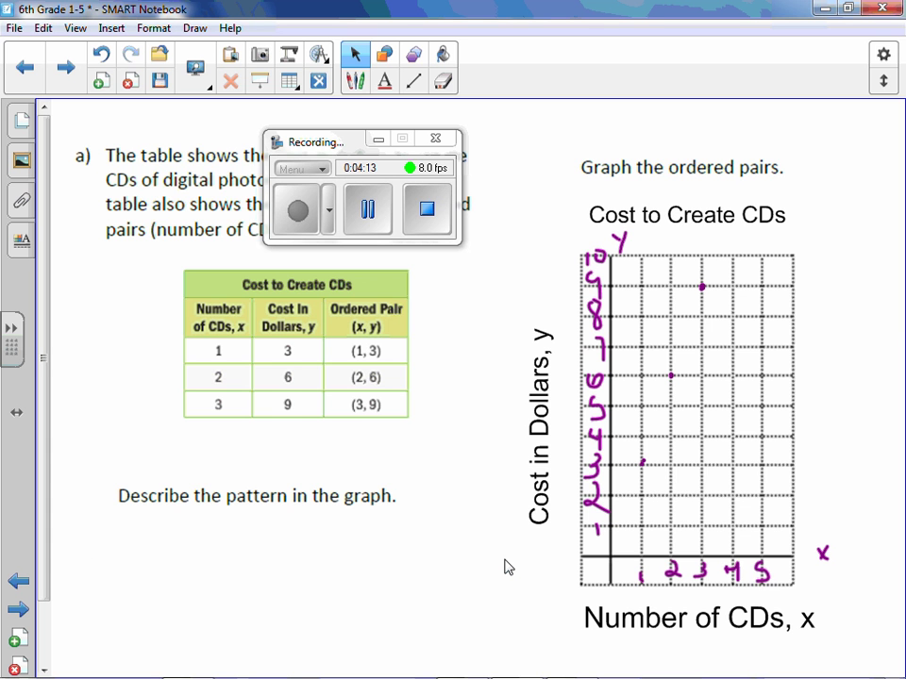
Step: Type the answer 'The points appear in a line.' and begin a second line 'The cost to create'
text(The p)
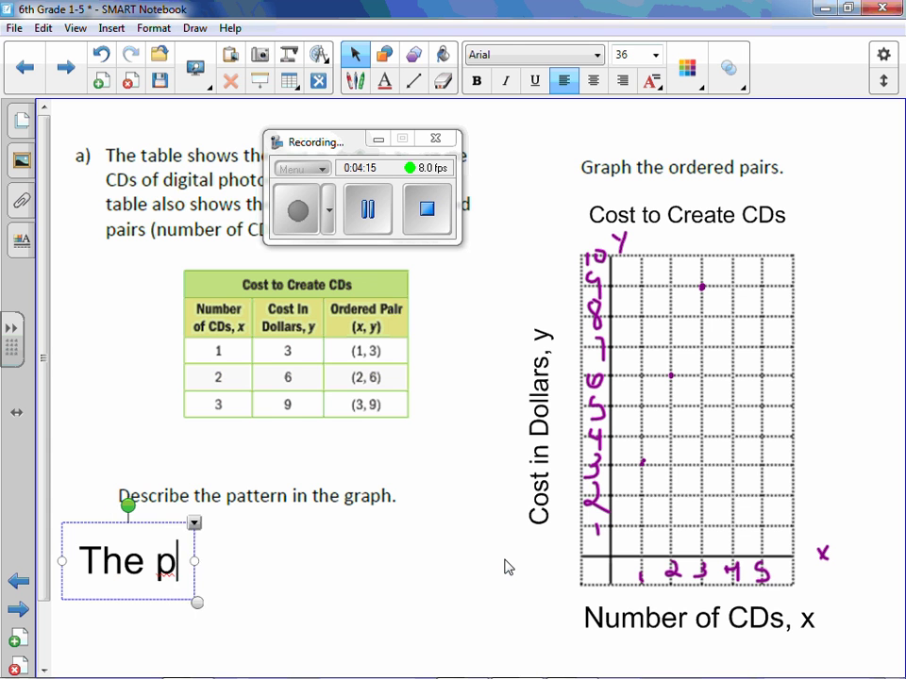
text(oints appear)
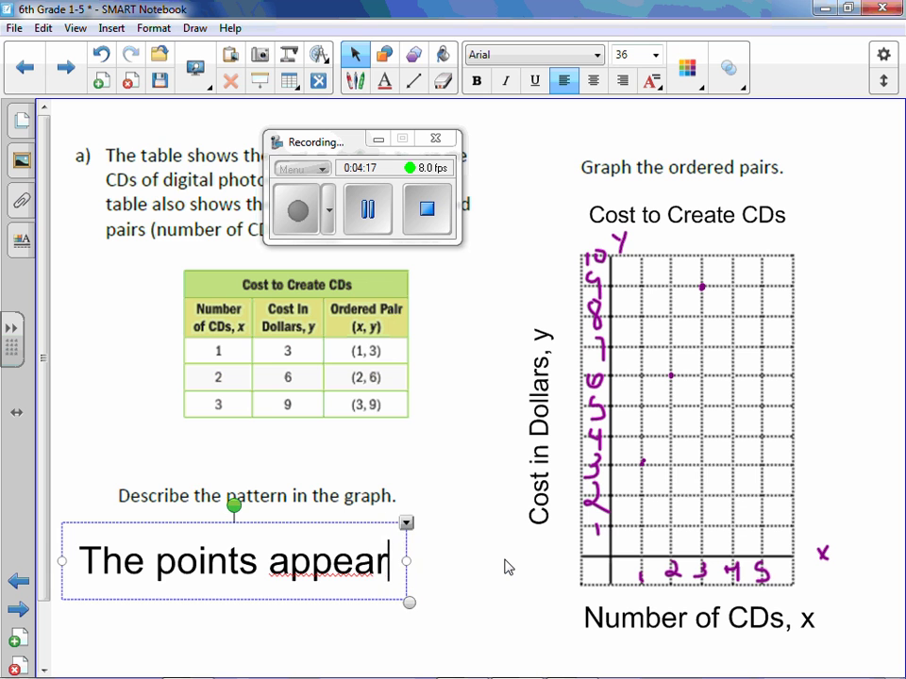
text( in a line)
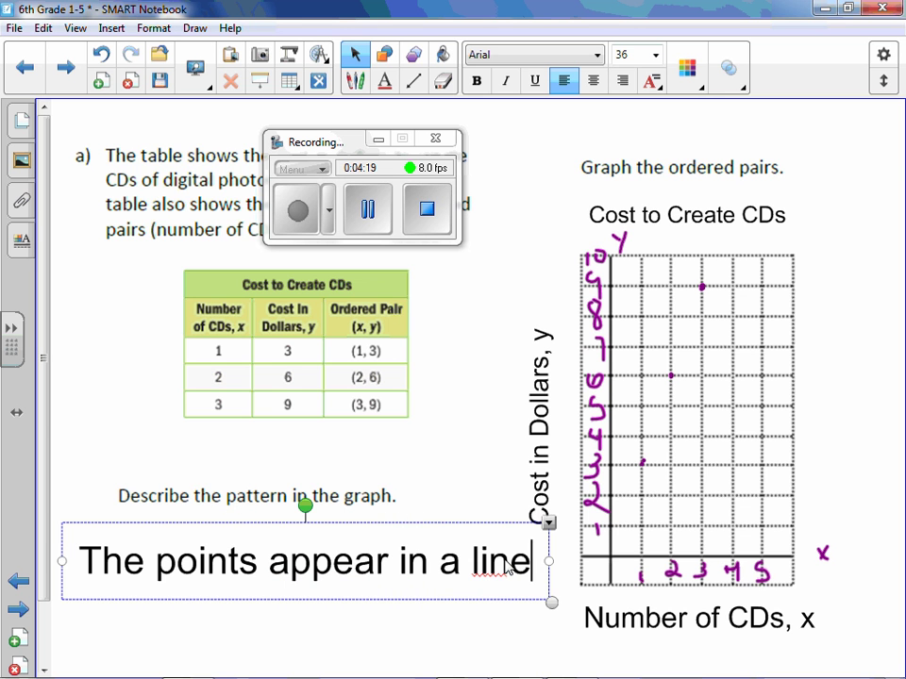
drag(551, 601, 453, 592)
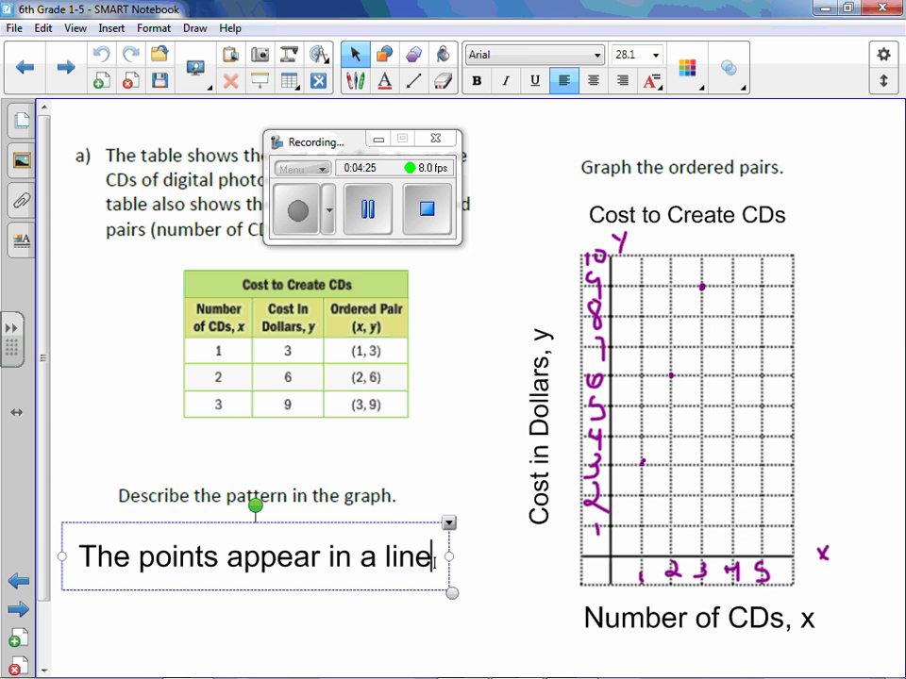
double_click(446, 557)
text(.)
key(Return)
text(The)
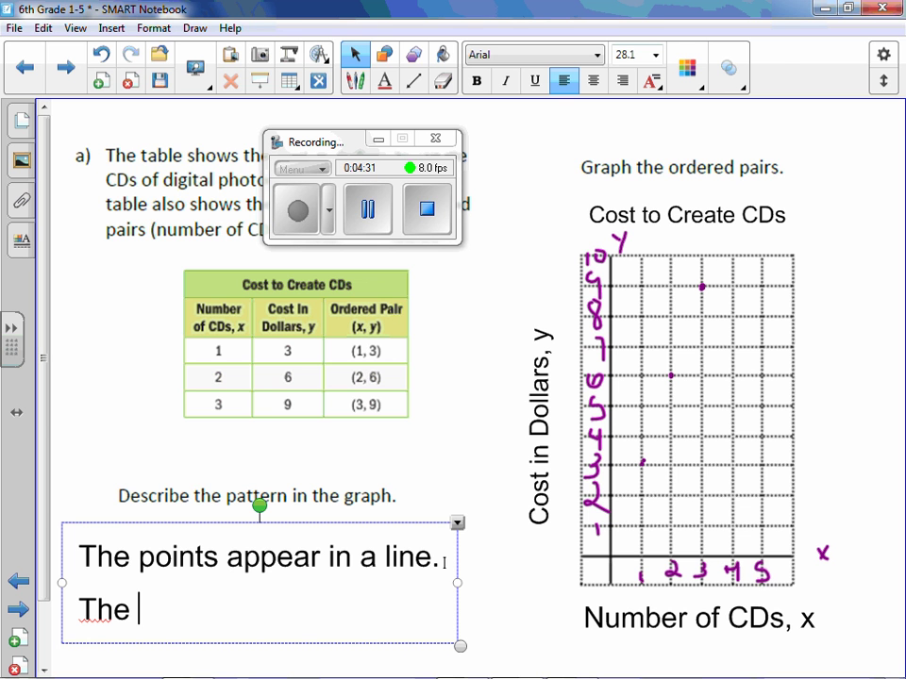
text( cost to create)
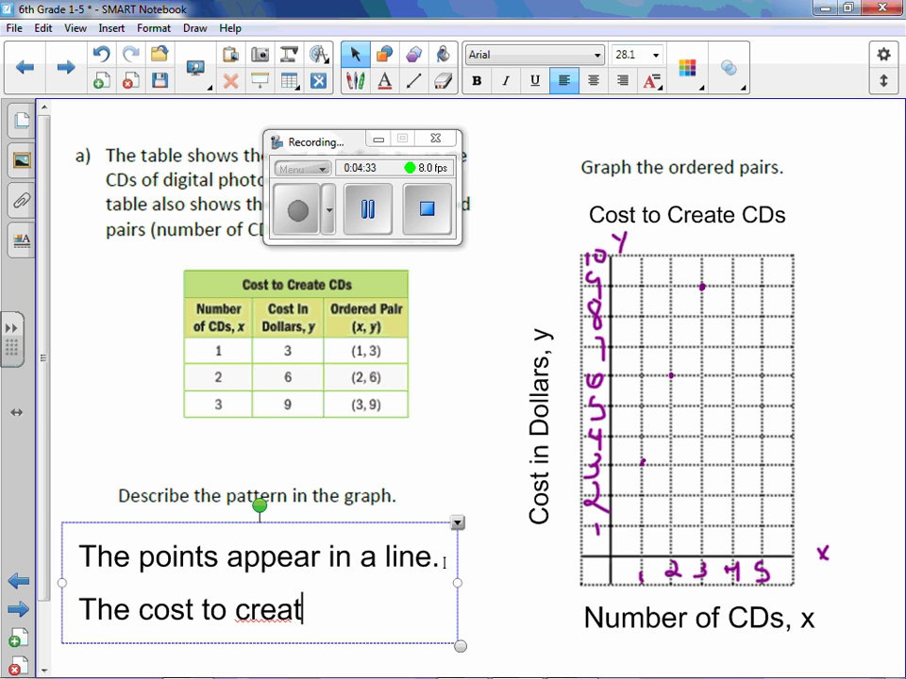
Step: Start closing the document from the window's system menu, then cancel to keep it open
right_click(850, 10)
click(795, 122)
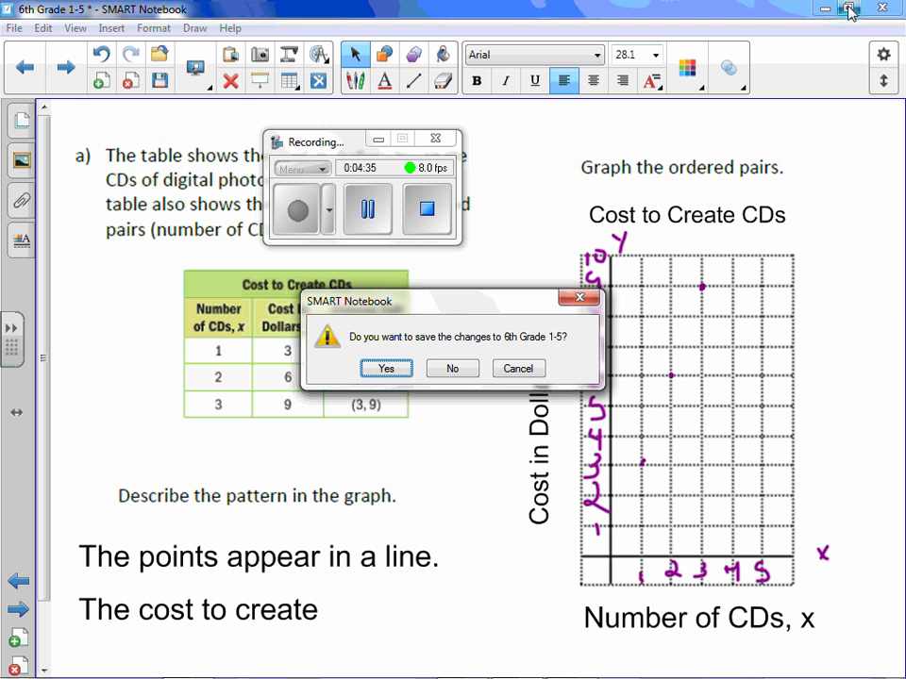
click(520, 369)
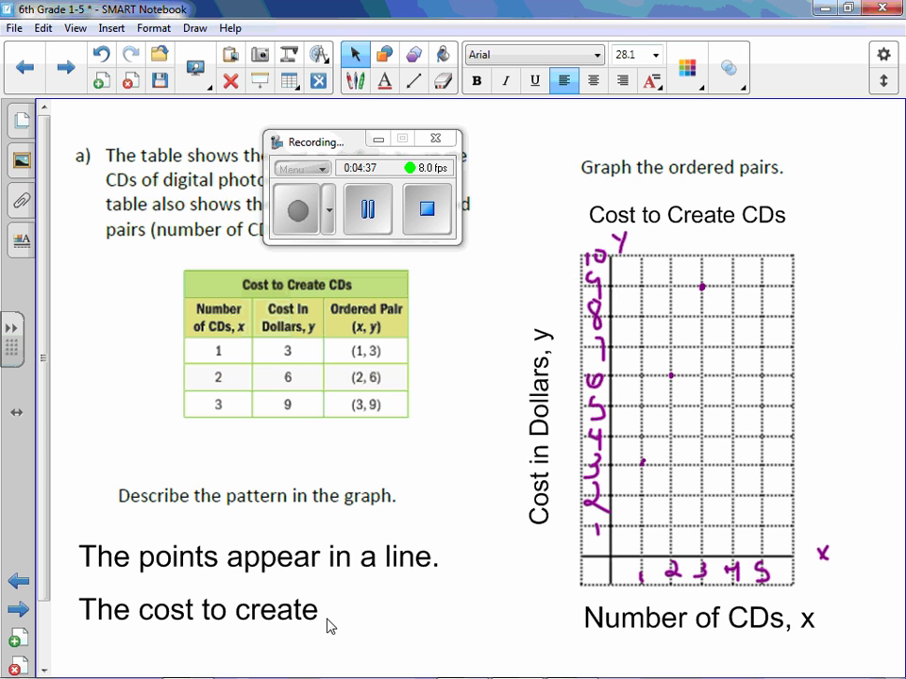
Step: Finish the answer with 'CDs increases $3 for every CD' and move it under the prompt
click(324, 615)
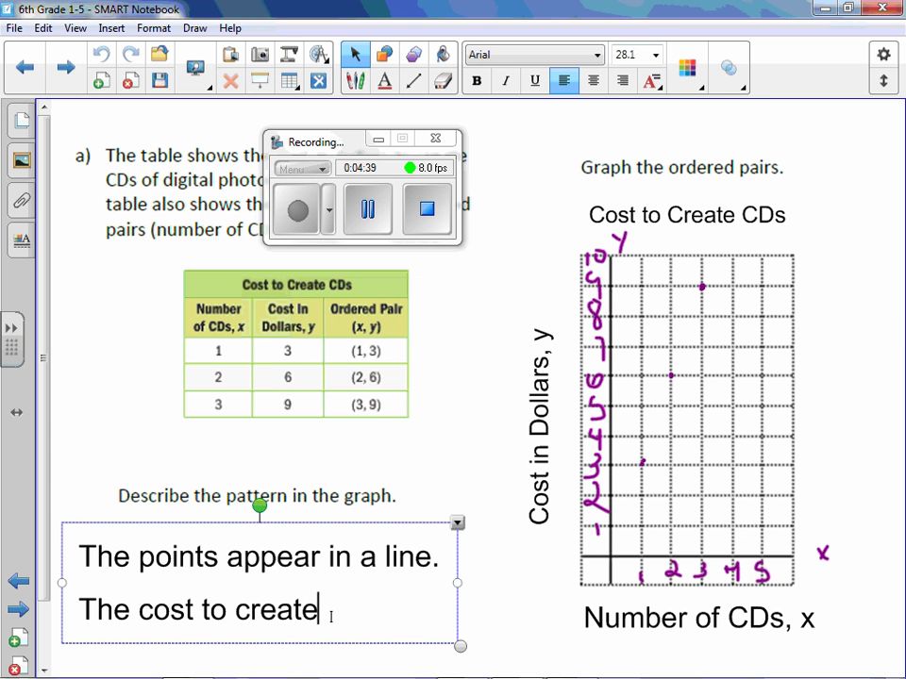
text(CDs)
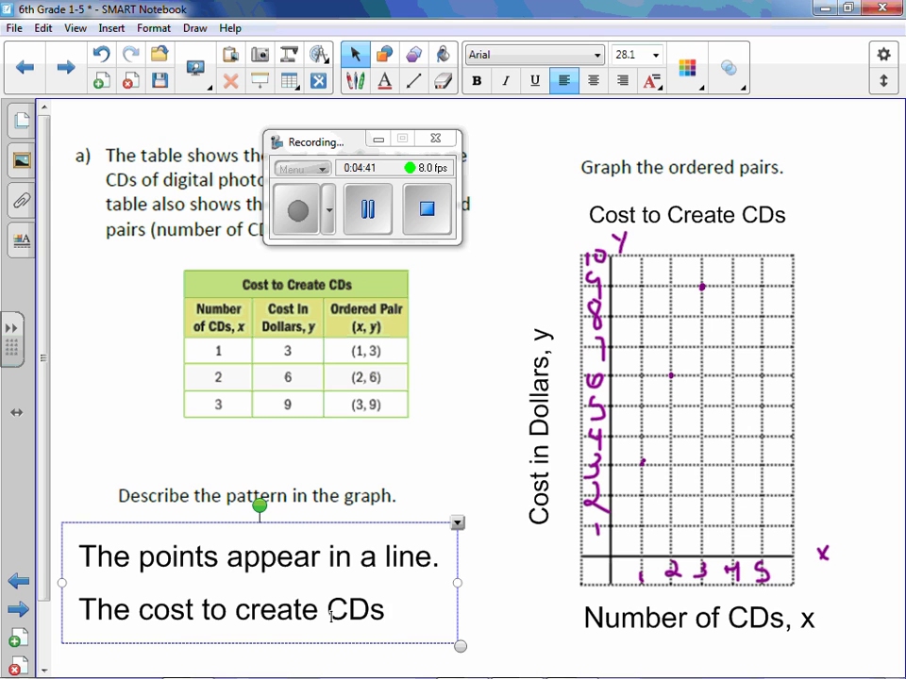
text( increases)
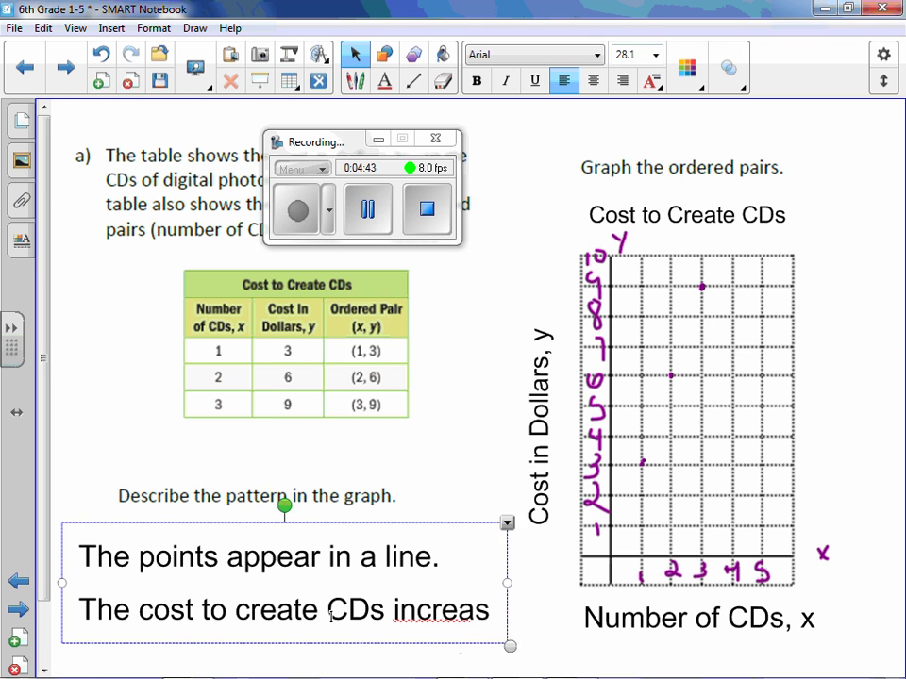
key(Return)
text($)
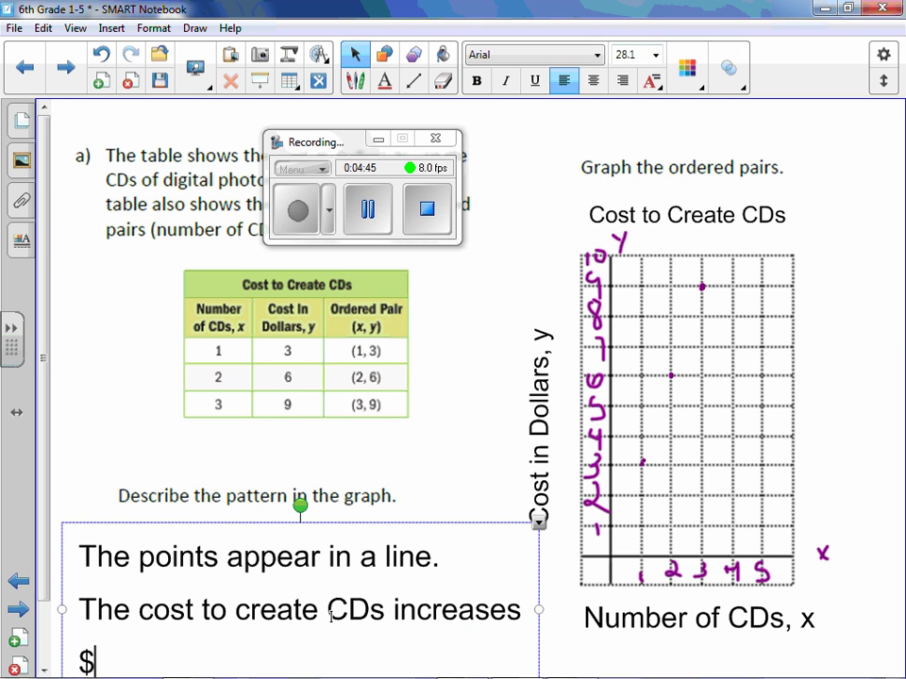
text(3 for every CD)
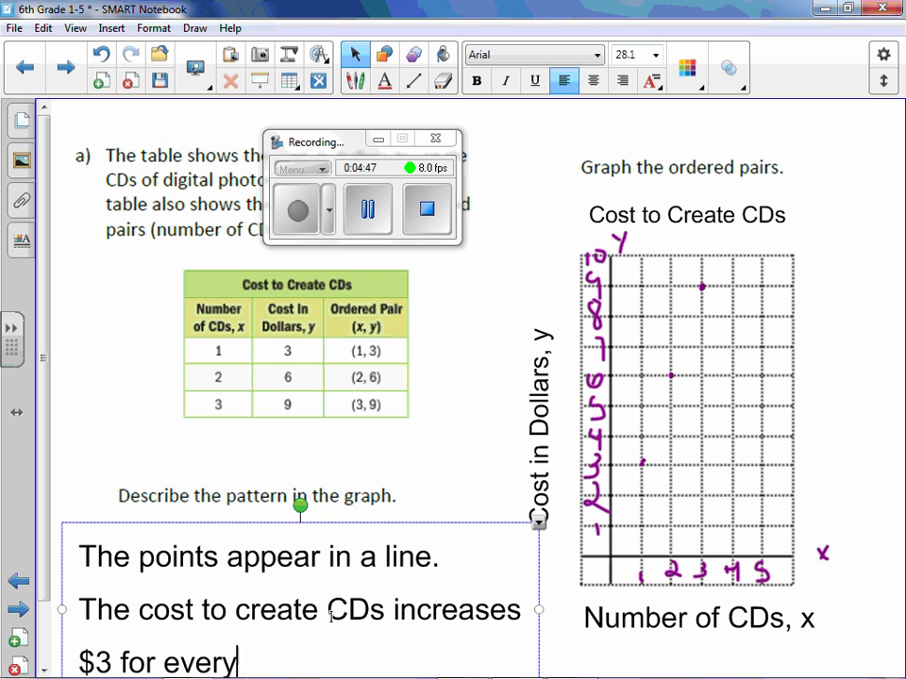
click(112, 479)
drag(141, 550, 146, 531)
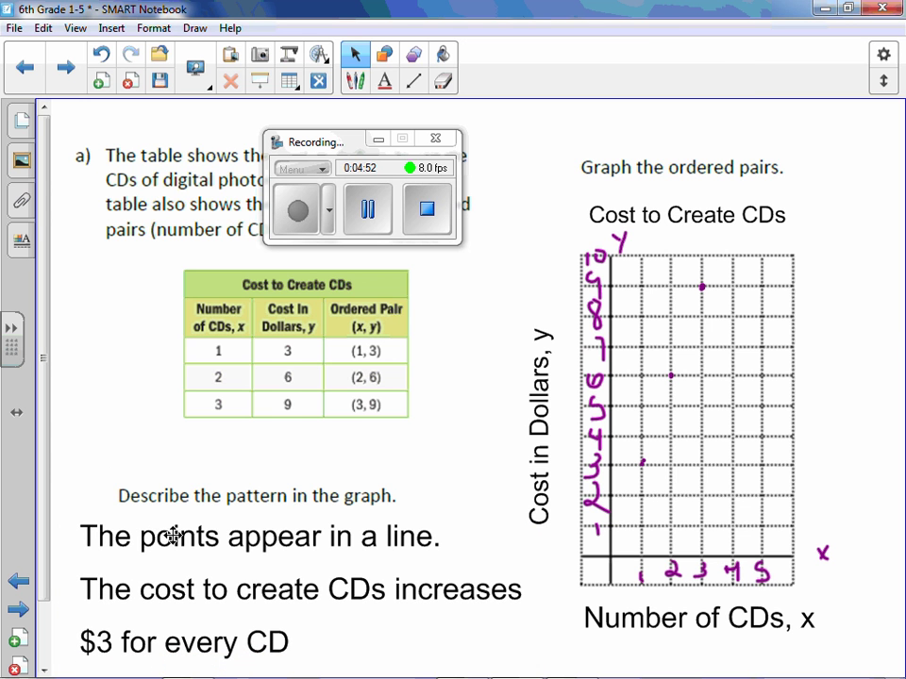
Step: Colour the whole answer text box red
click(440, 536)
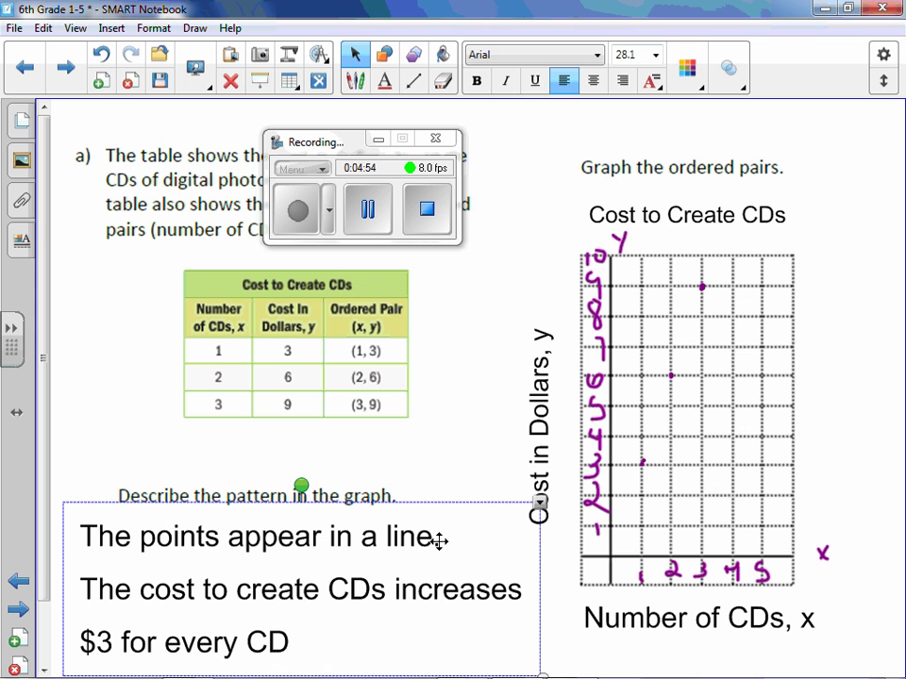
click(687, 68)
click(542, 199)
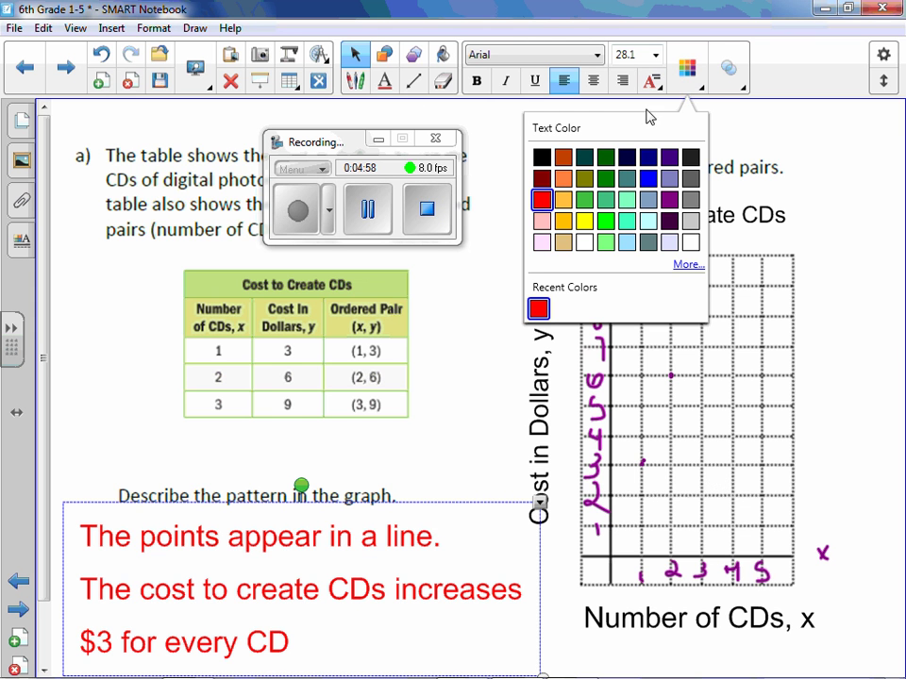
click(685, 71)
click(834, 266)
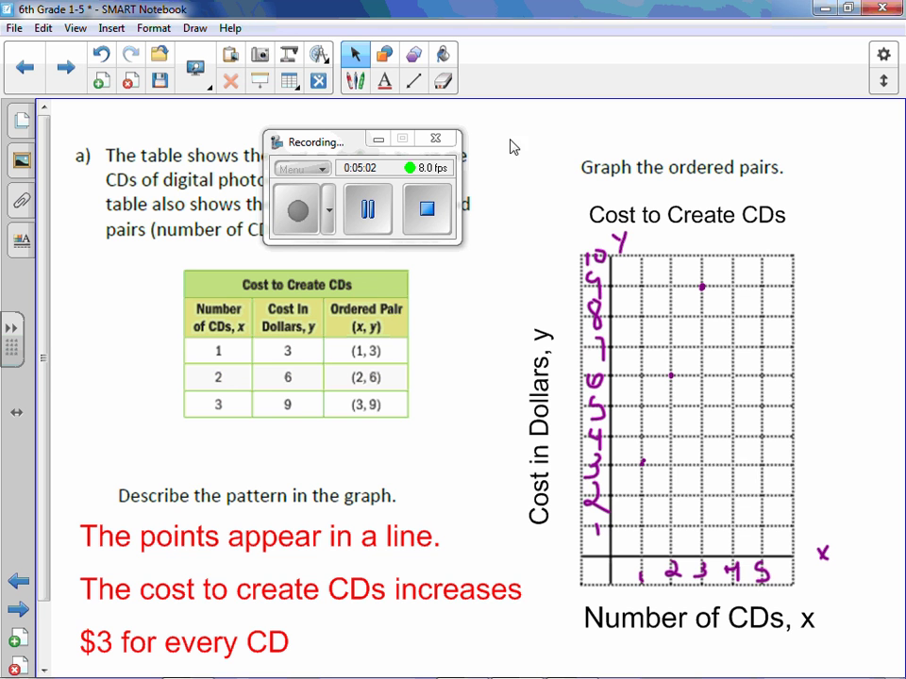
Step: Advance to problem b), the Gloria's Earnings slide with its empty grid
click(72, 67)
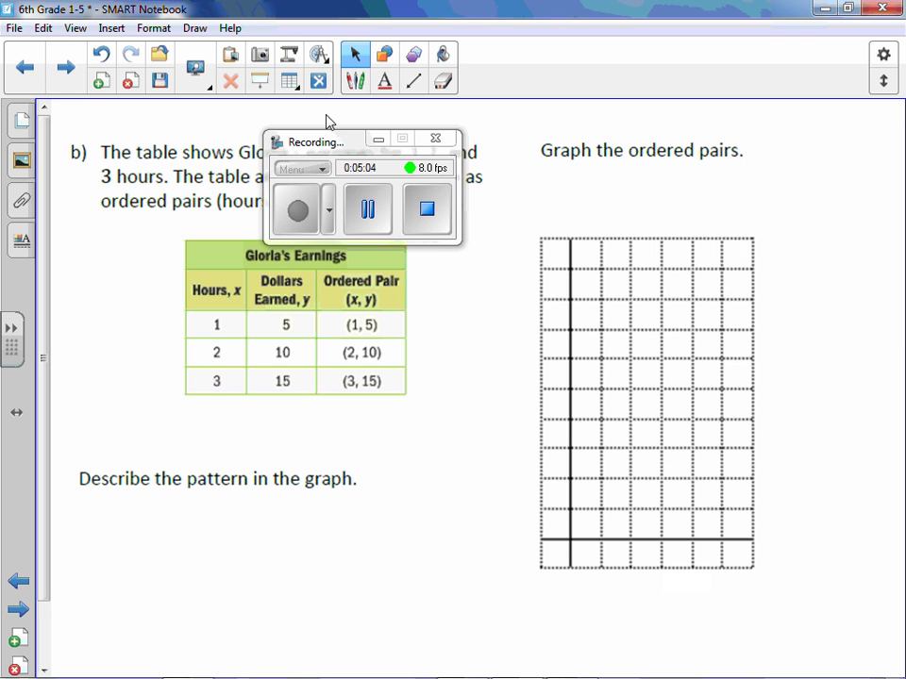
drag(346, 143, 513, 568)
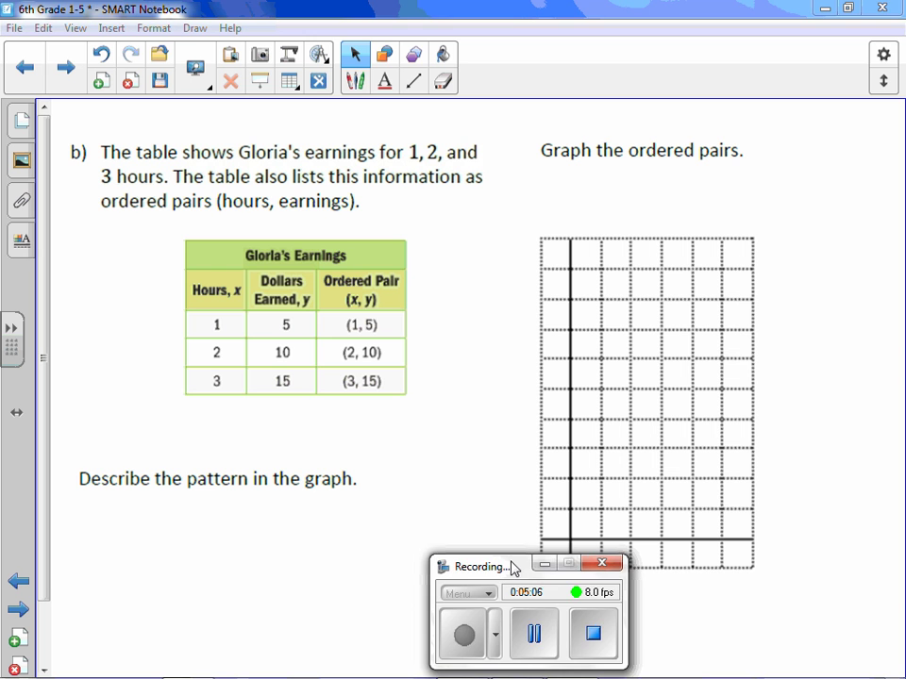
click(544, 563)
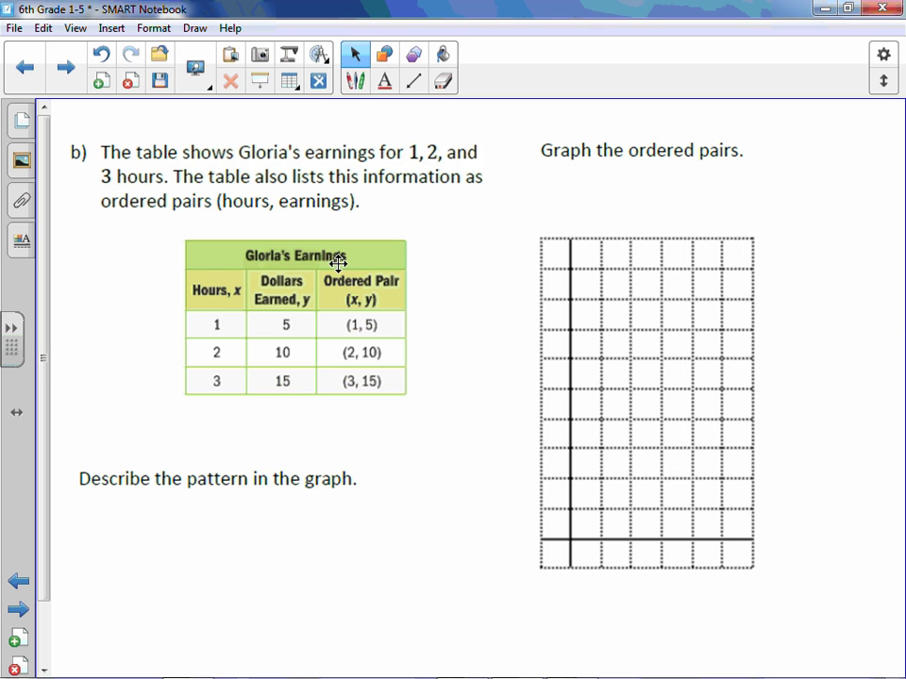
Step: Add a smaller 'Gloria's Earnings' title centred above the grid, then type 'Hours, x' below it
click(517, 203)
text(Gloria')
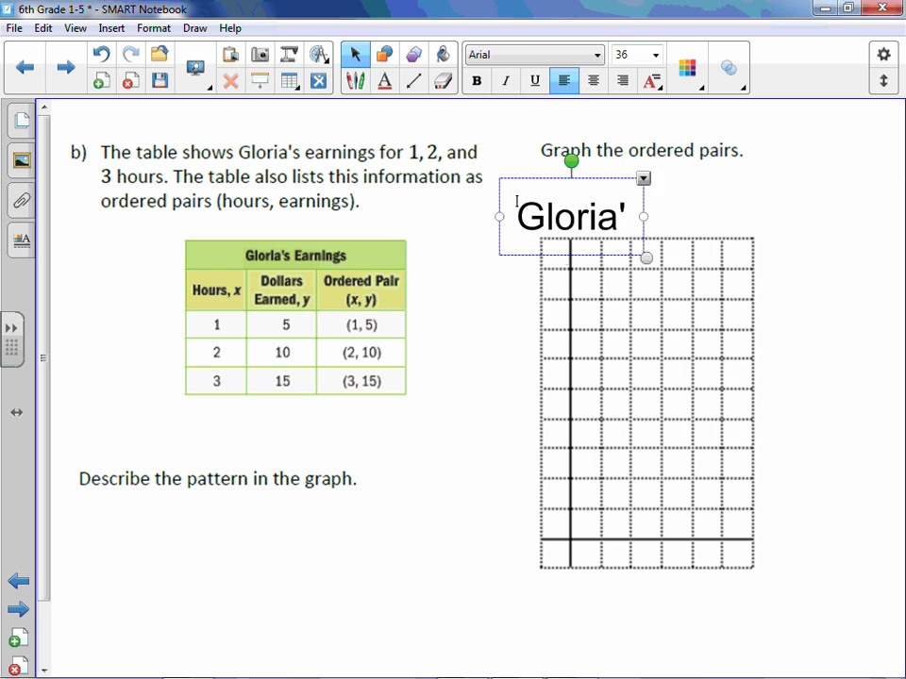
text(s Earnings)
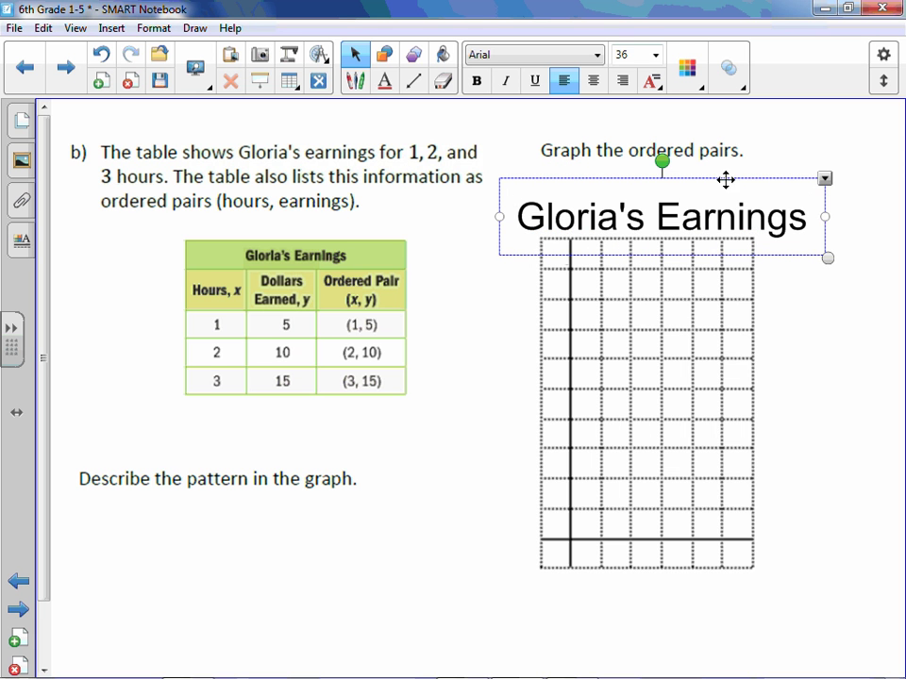
drag(809, 253, 724, 242)
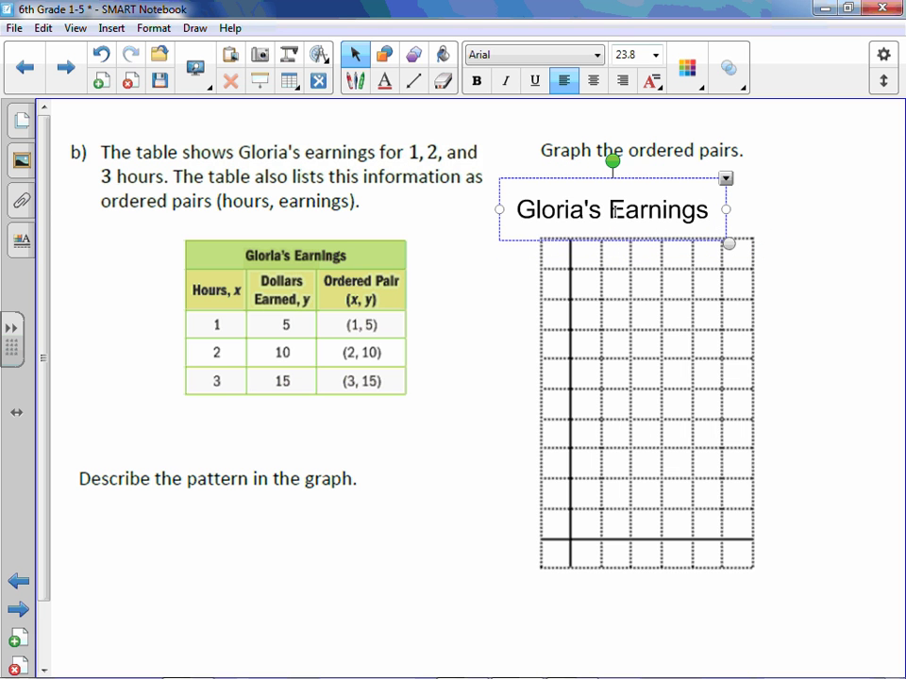
click(682, 183)
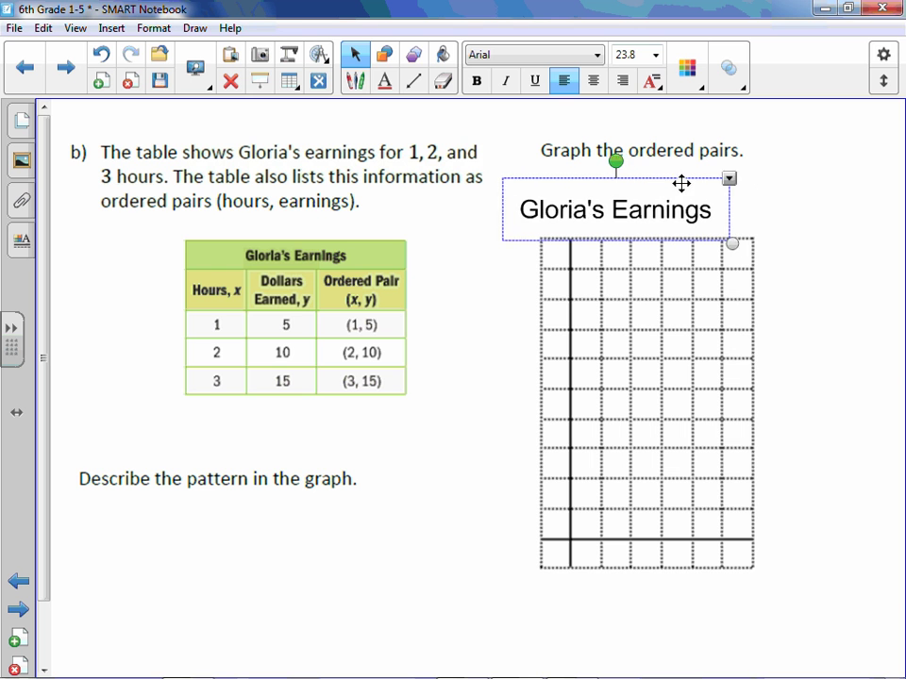
drag(681, 183, 713, 182)
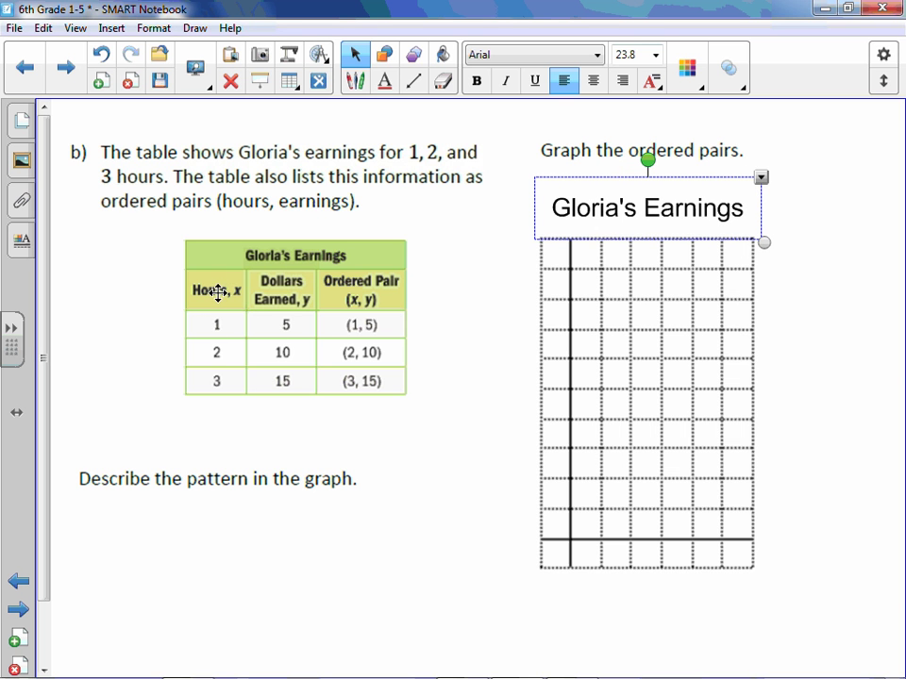
click(552, 602)
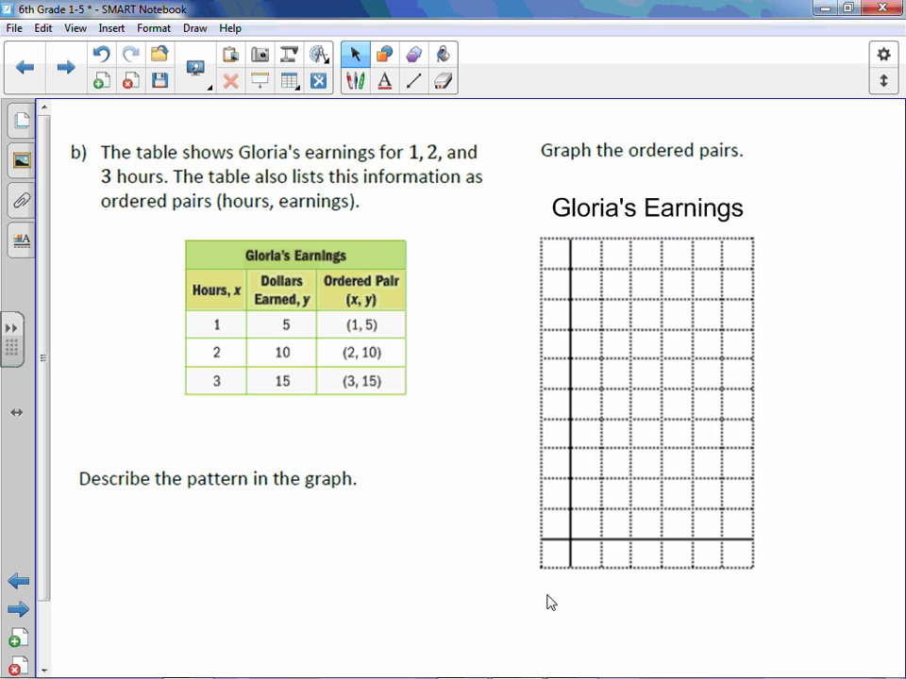
text(Hours, x)
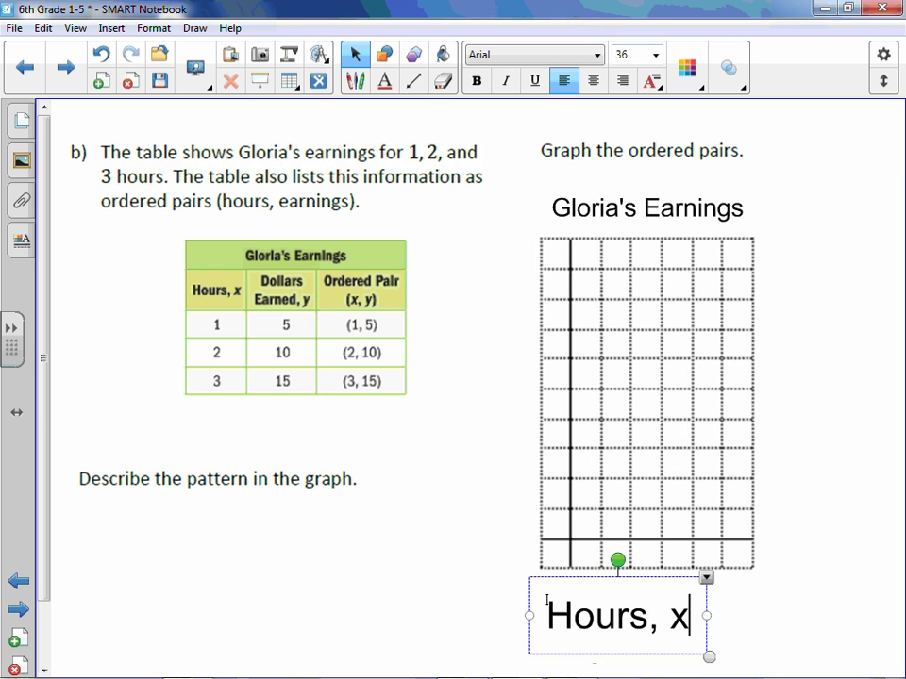
Step: Shrink the 'Hours, x' label and centre it under the grid
click(770, 633)
drag(623, 615, 654, 615)
click(654, 615)
drag(732, 653, 686, 643)
drag(628, 603, 672, 610)
click(651, 539)
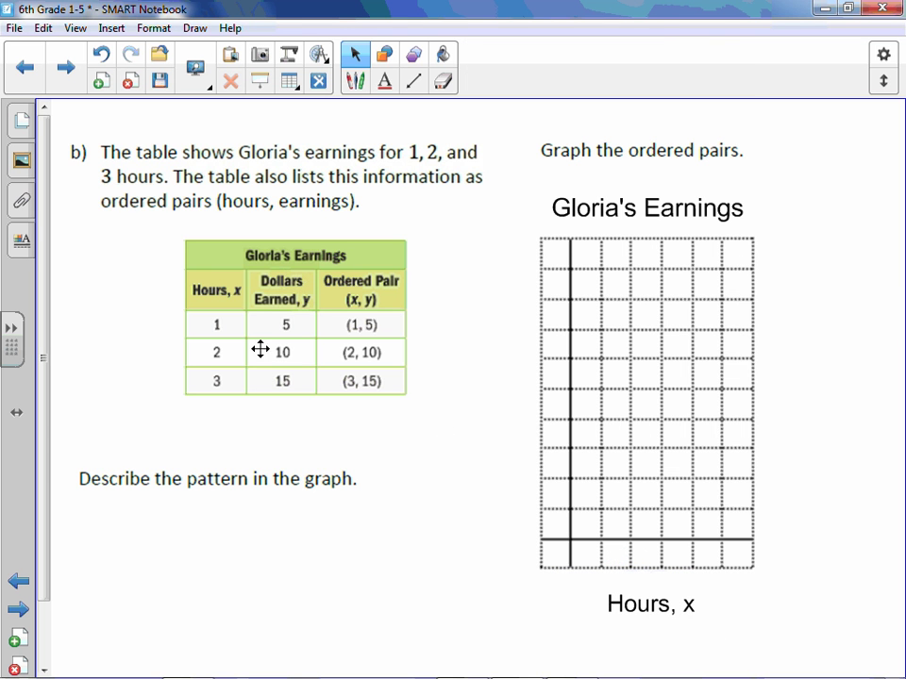
click(452, 411)
Step: Add a 'Dollars Earned, y' label, rotated upright, shrunk and placed beside the y-axis
click(450, 457)
text(Dollars Earned, y)
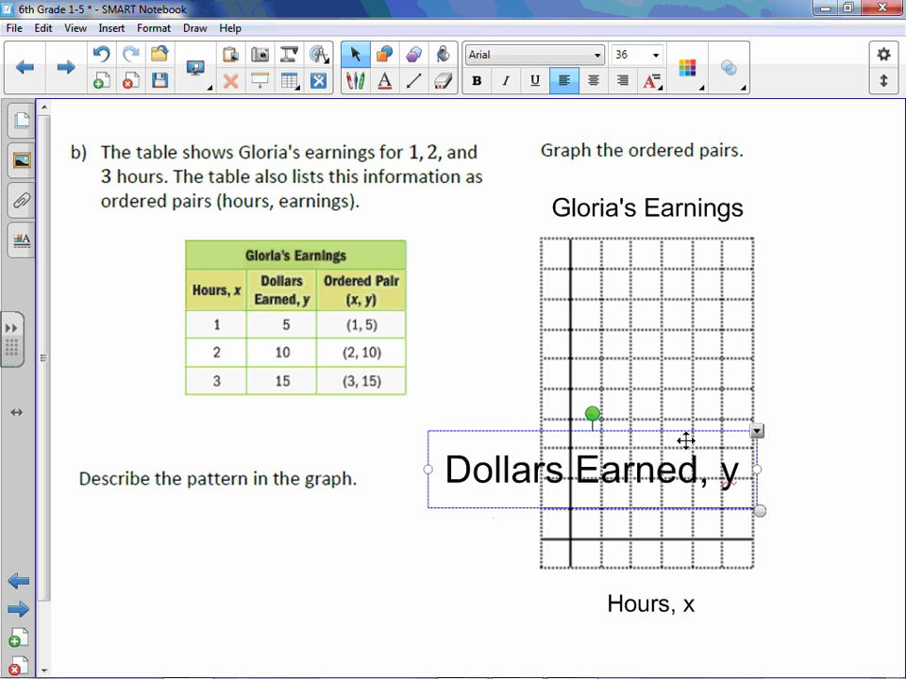
drag(589, 414, 518, 471)
drag(632, 302, 600, 400)
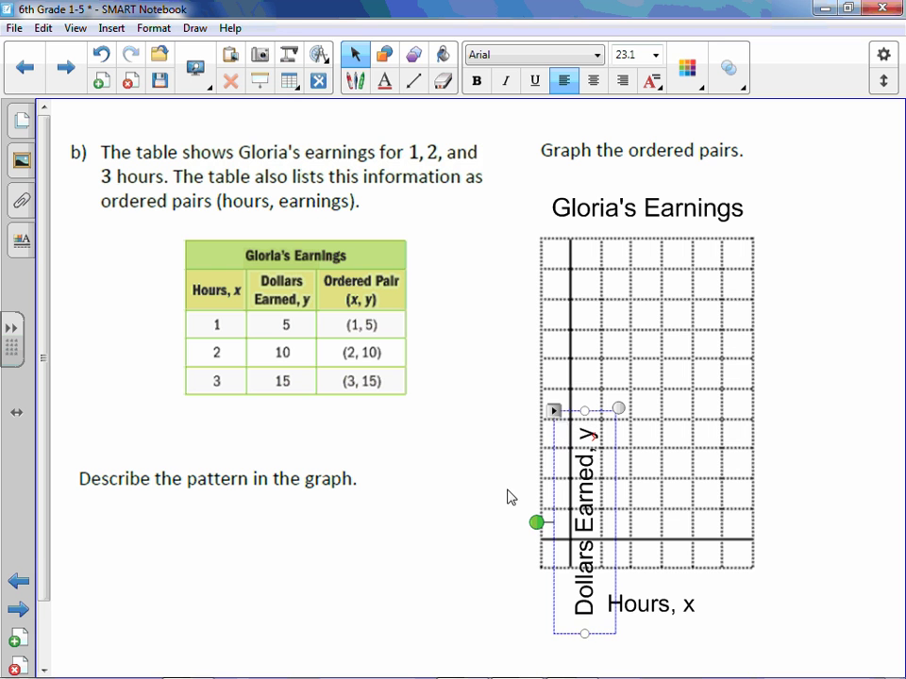
drag(554, 462, 502, 370)
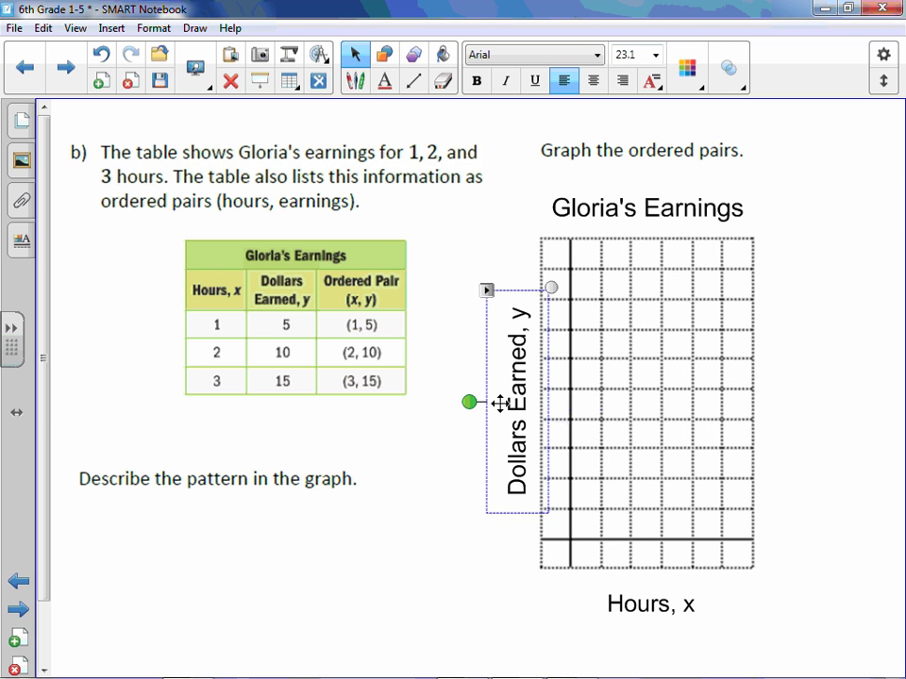
click(508, 568)
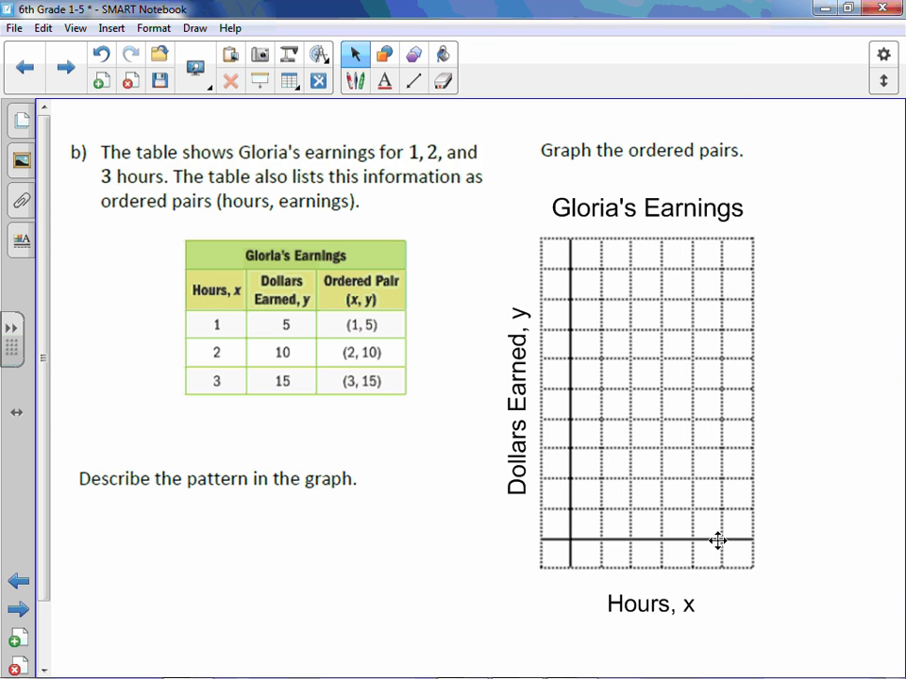
click(356, 81)
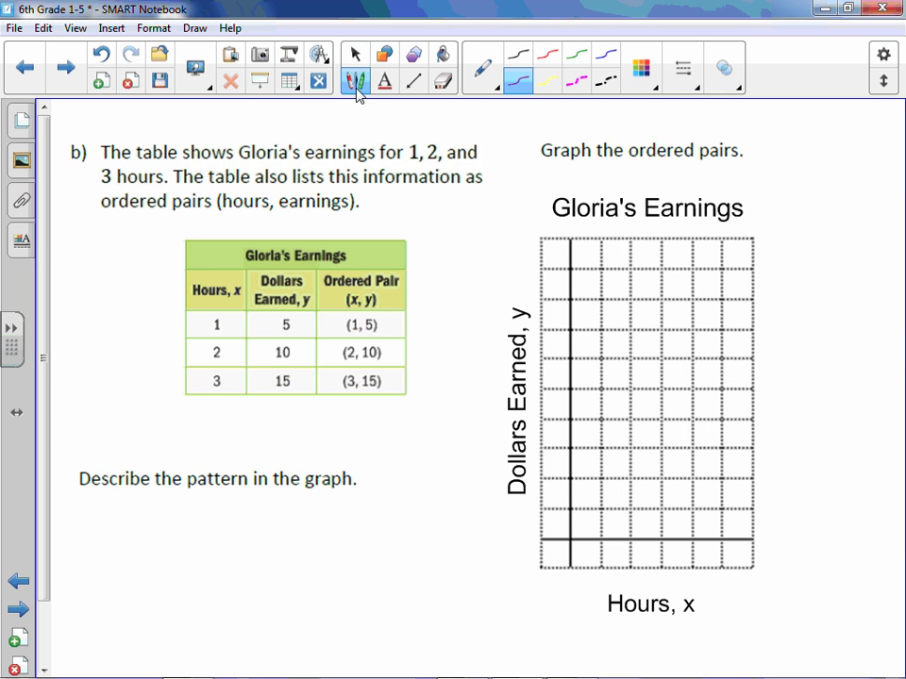
Step: Handwrite 1–5 along the x-axis and 2, 4, 6, 8 up the y-axis
mouse_move(600, 547)
mouse_down()
mouse_move(614, 563)
mouse_move(660, 563)
mouse_up()
mouse_move(690, 551)
mouse_down()
mouse_move(695, 542)
mouse_move(699, 563)
mouse_move(702, 543)
mouse_move(731, 538)
mouse_move(724, 552)
mouse_up()
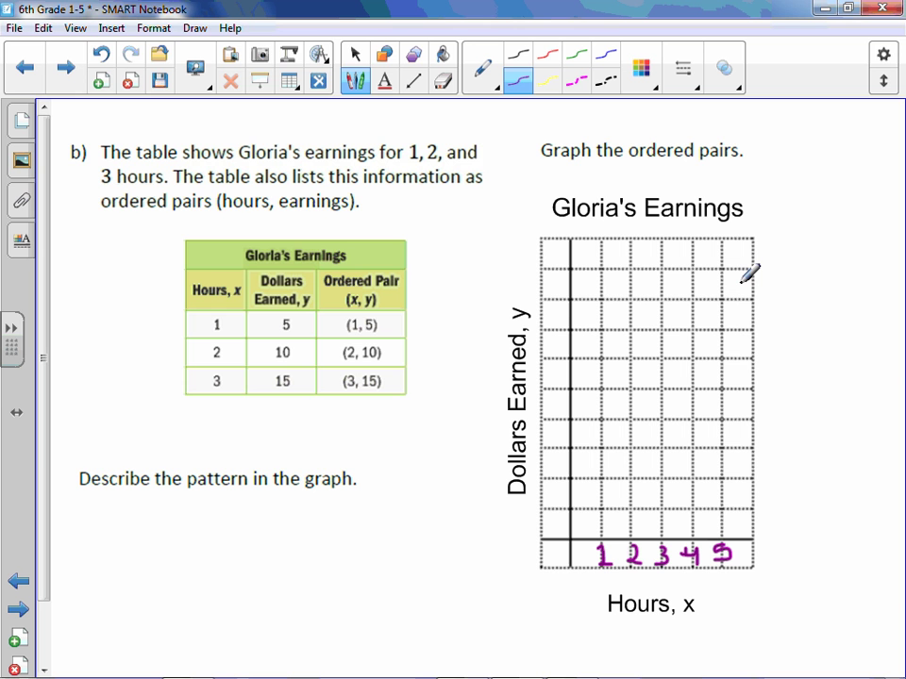
mouse_move(550, 501)
mouse_down()
mouse_move(562, 515)
mouse_move(572, 509)
mouse_up()
drag(551, 469, 564, 484)
drag(560, 442, 555, 459)
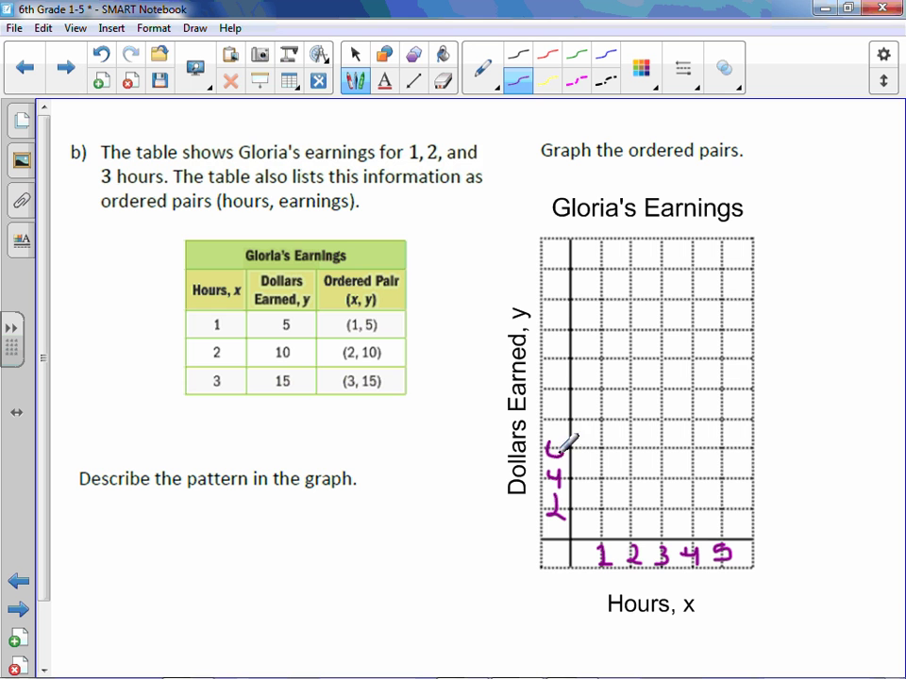
mouse_move(559, 415)
mouse_down()
mouse_move(553, 426)
mouse_move(565, 380)
mouse_move(558, 356)
mouse_move(568, 358)
mouse_move(566, 273)
mouse_up()
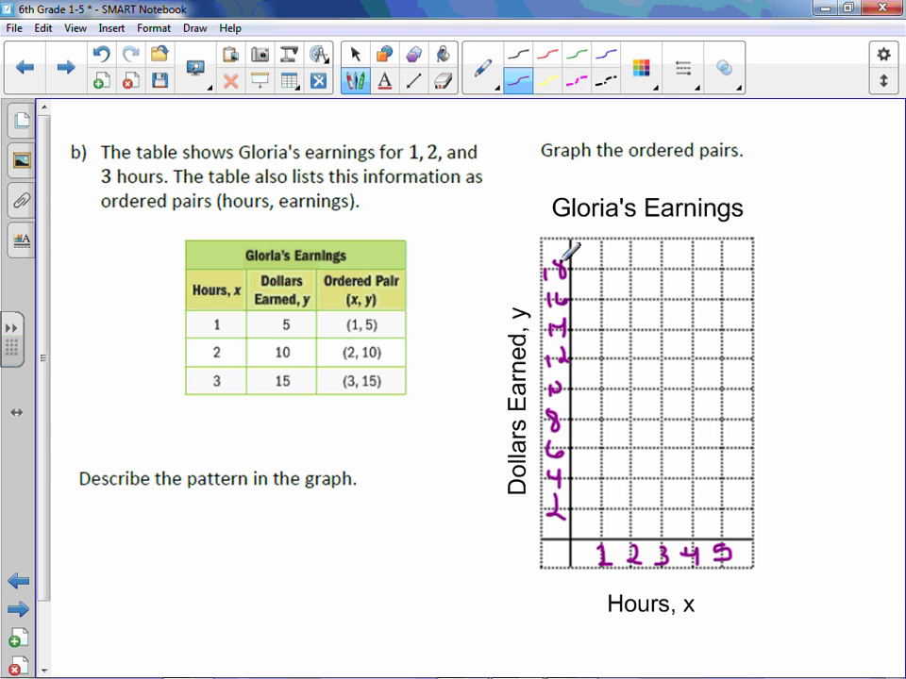